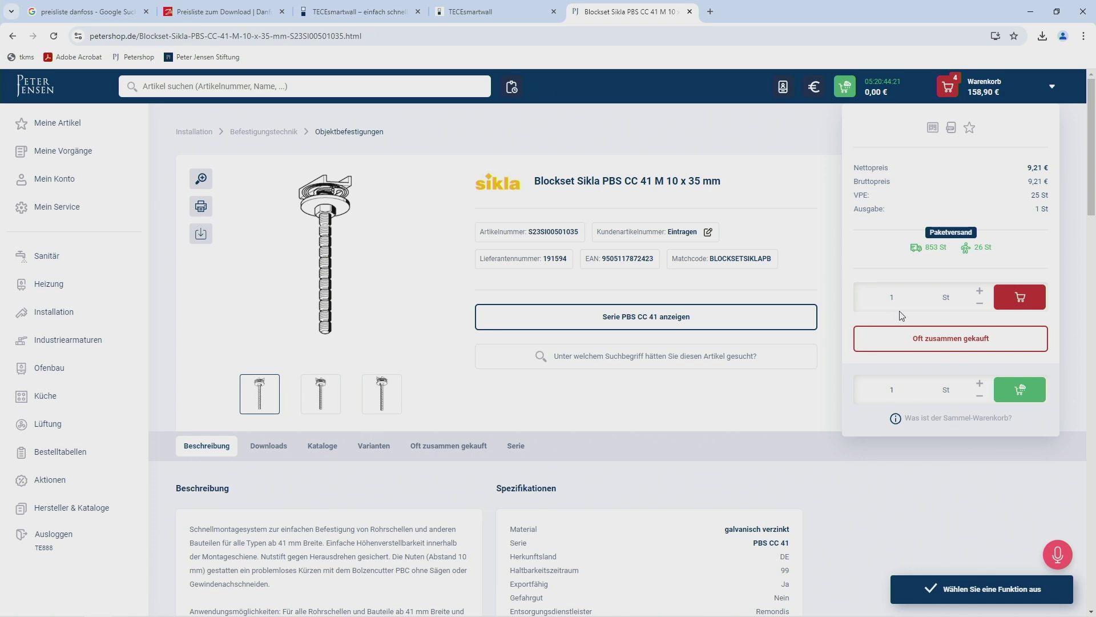
Add one Blockset Sikla PBS CC 41 to the cart and go back to the Befestigungstechnik catalogue.
{"action": "left_click", "coordinate": [997, 300]}
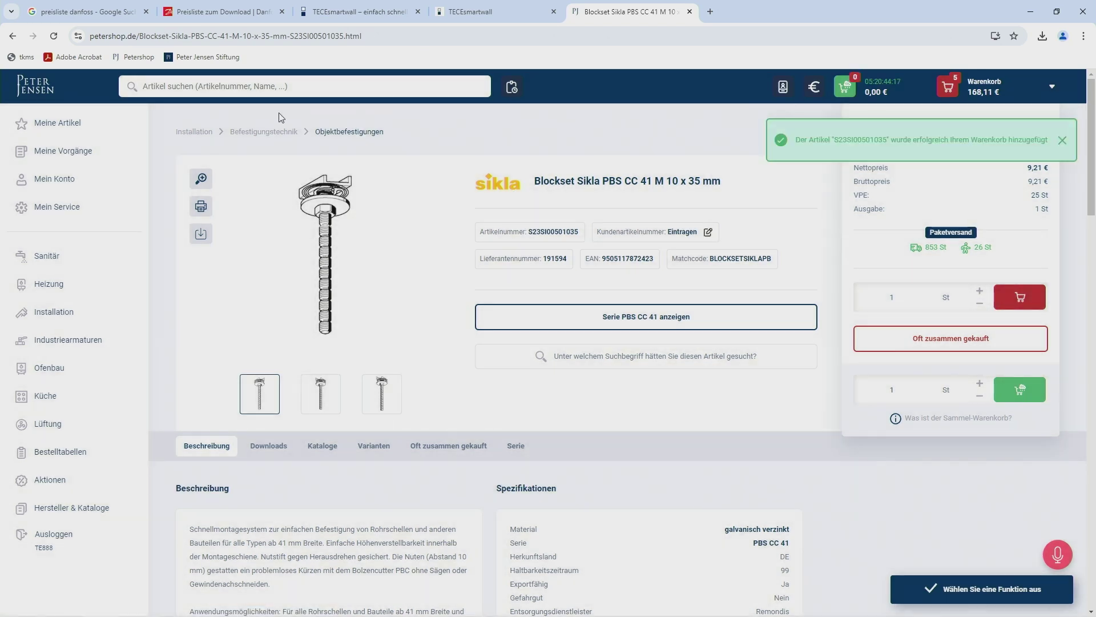
{"action": "left_click", "coordinate": [12, 36]}
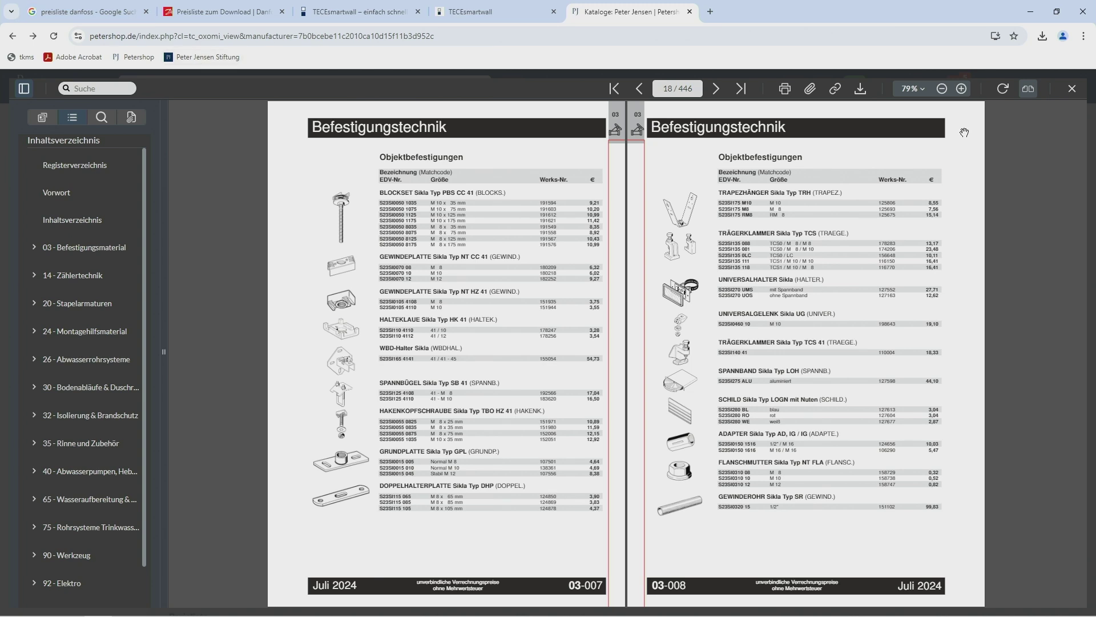
Close the catalogue viewer and delete two Eckventil Sanibel lines in the Warenkorb, including the quantity-5 line.
{"action": "left_click", "coordinate": [1071, 88]}
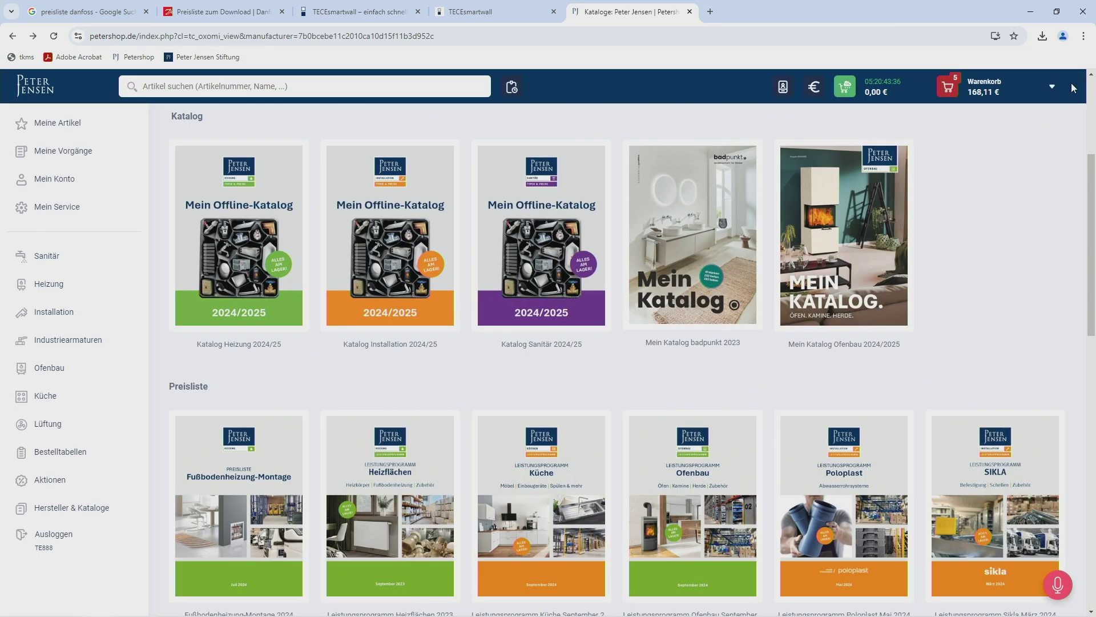
{"action": "left_click", "coordinate": [967, 87]}
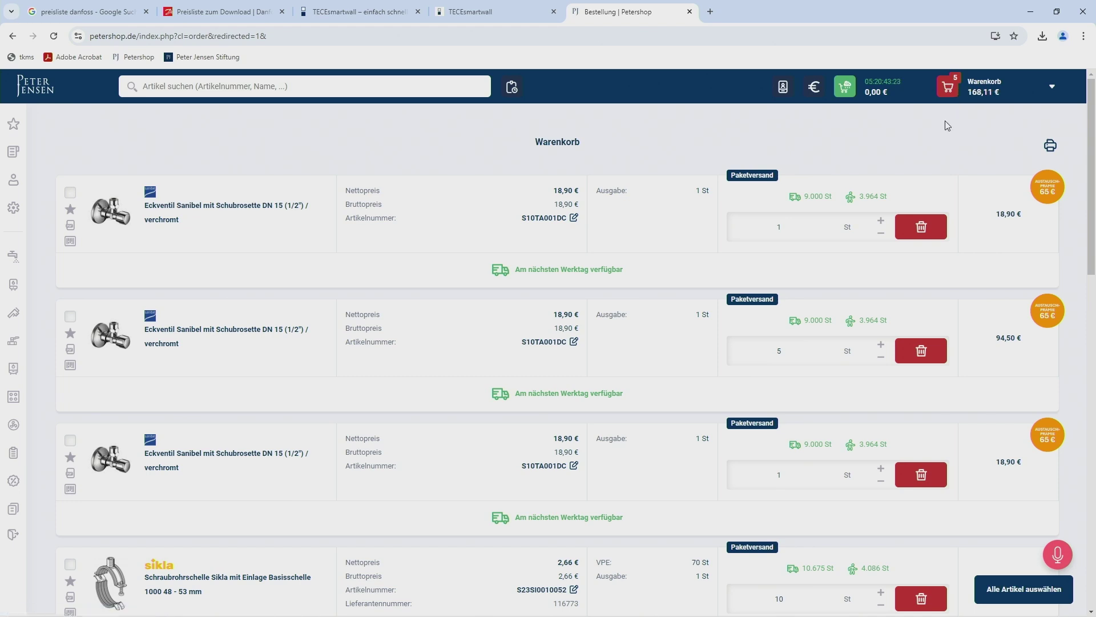
{"action": "scroll", "coordinate": [948, 125], "scroll_direction": "down", "scroll_amount": 1}
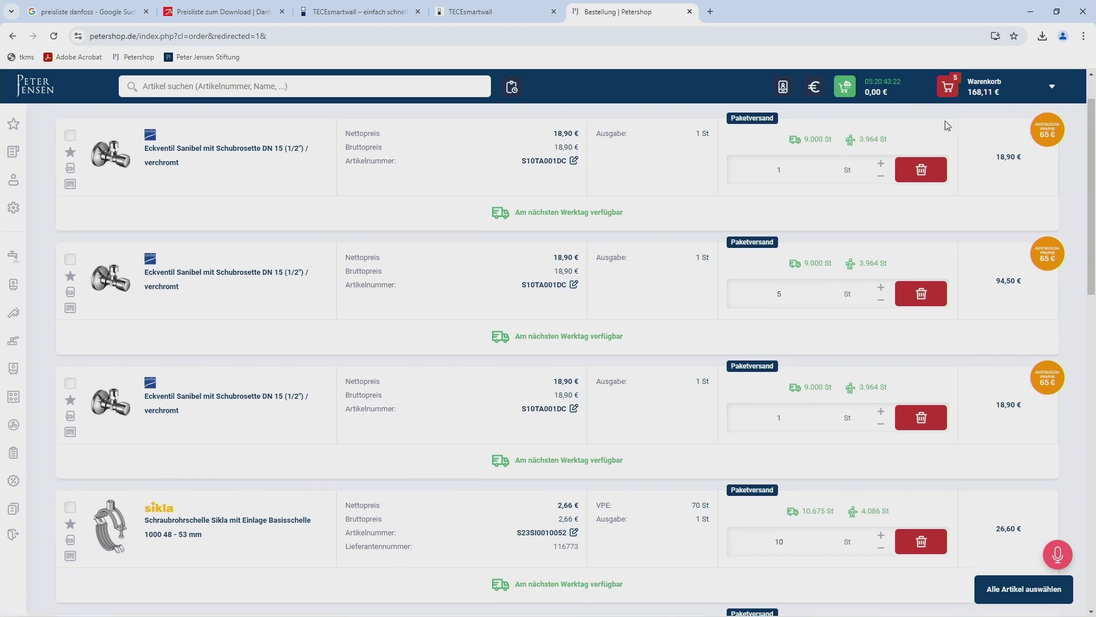
{"action": "left_click", "coordinate": [936, 177]}
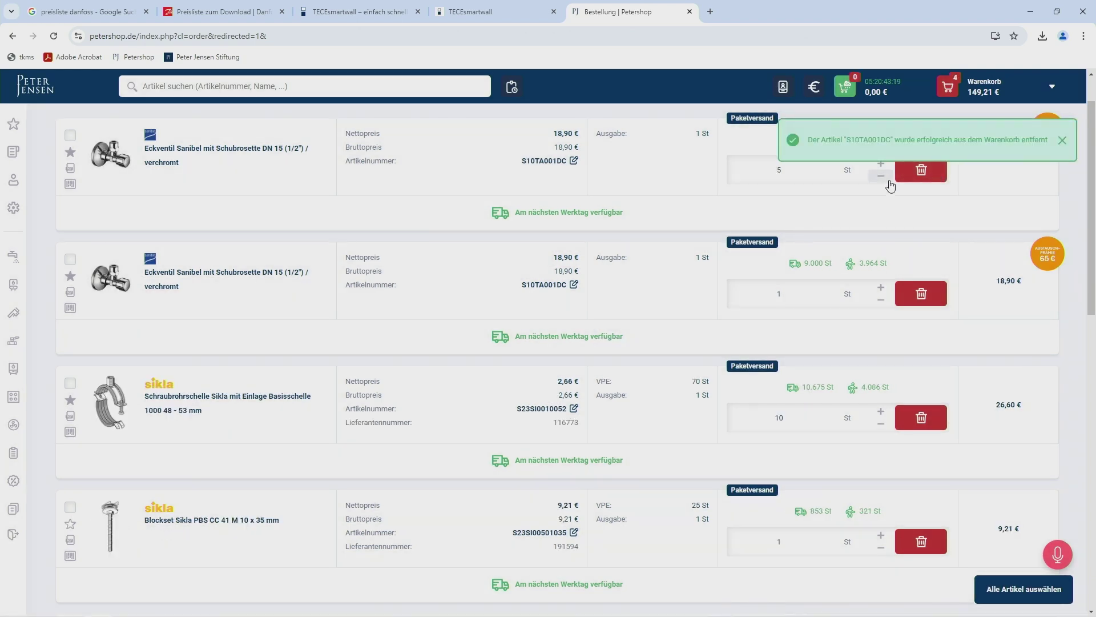
{"action": "left_click", "coordinate": [913, 176]}
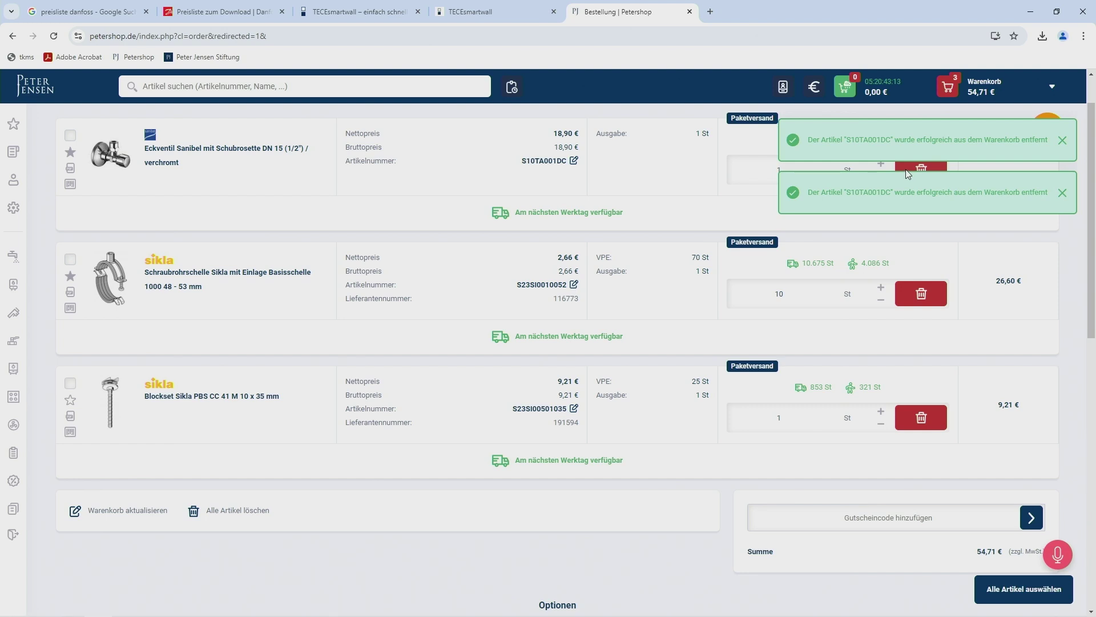
{"action": "scroll", "coordinate": [906, 169], "scroll_direction": "down", "scroll_amount": 5}
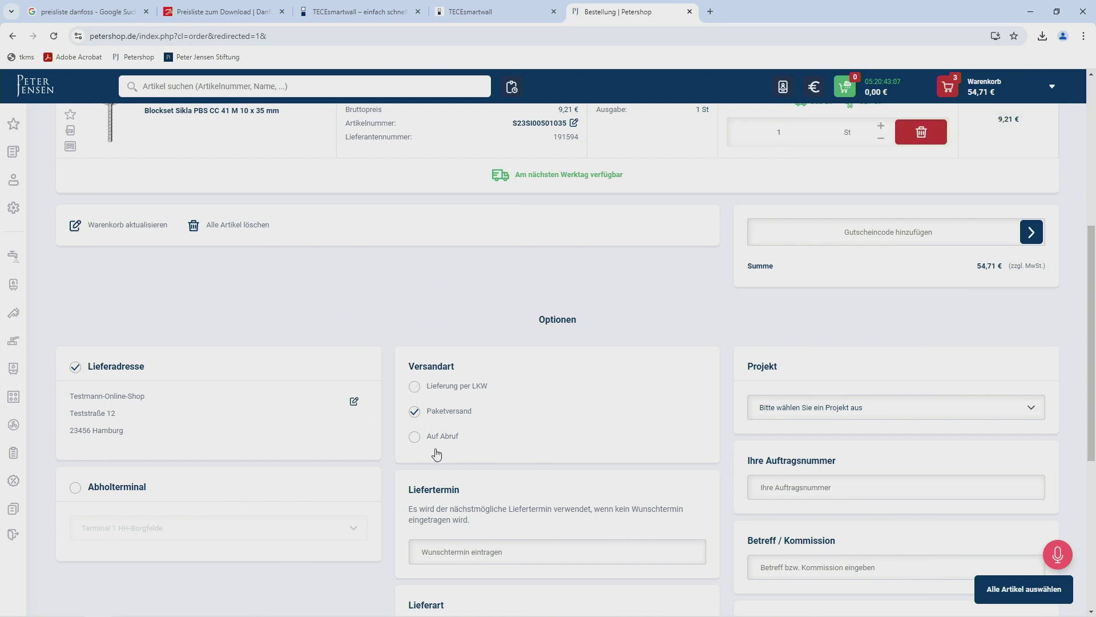
{"action": "scroll", "coordinate": [446, 454], "scroll_direction": "down", "scroll_amount": 2}
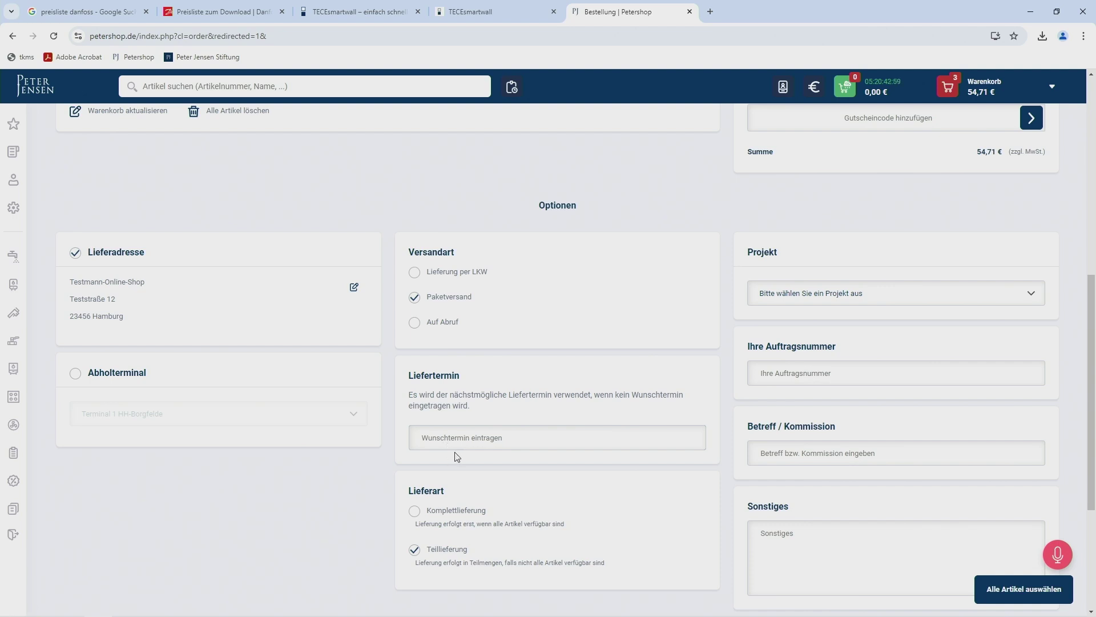
{"action": "scroll", "coordinate": [443, 450], "scroll_direction": "down", "scroll_amount": 3}
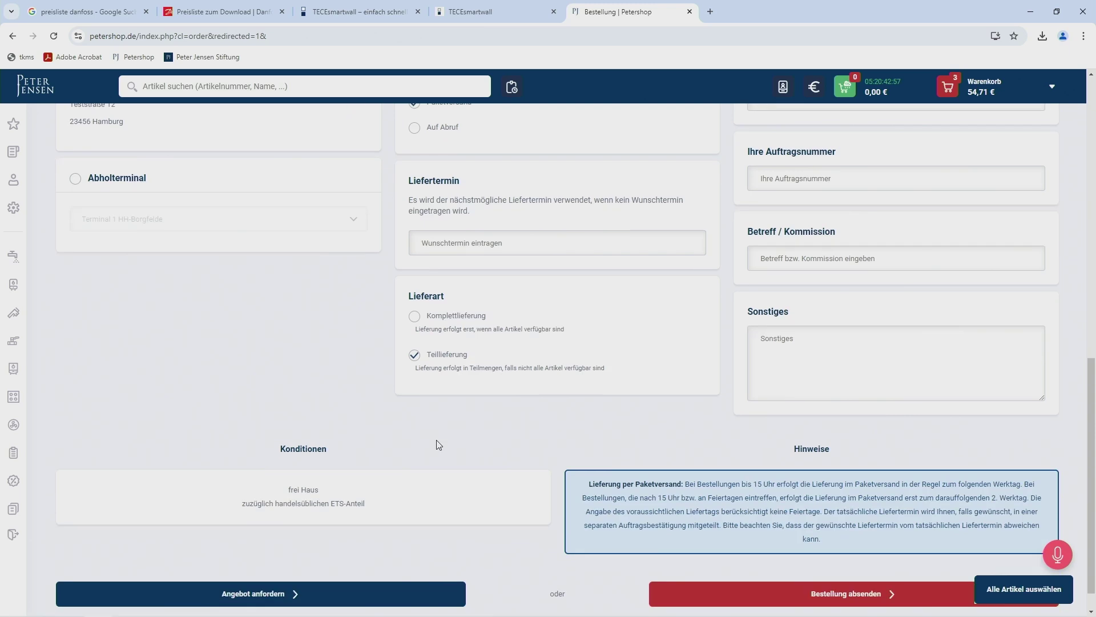
{"action": "scroll", "coordinate": [439, 445], "scroll_direction": "down", "scroll_amount": 1}
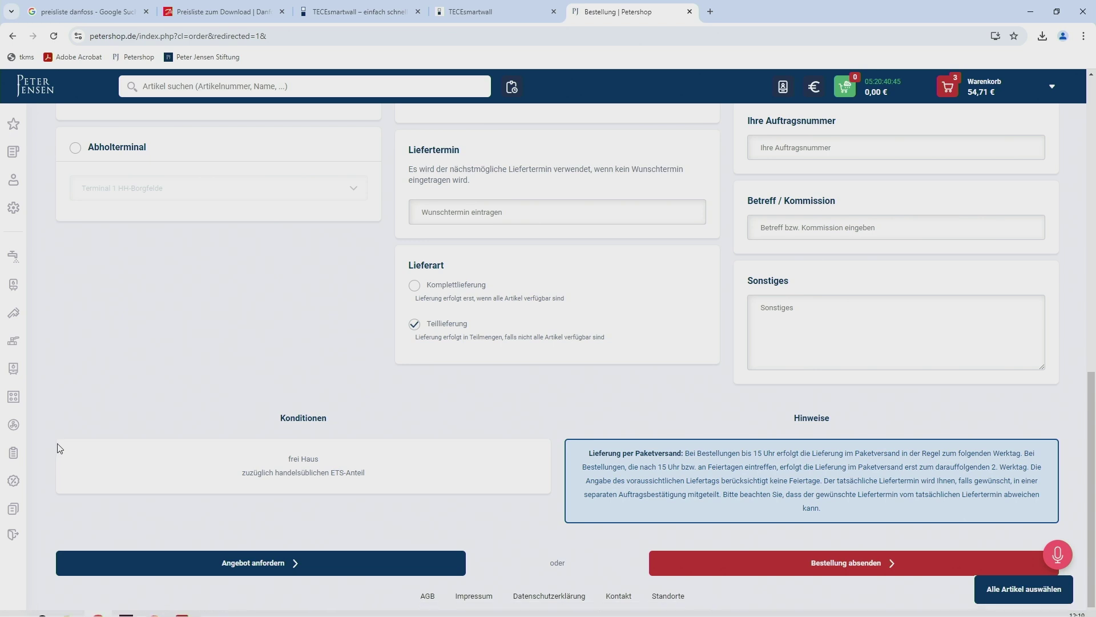
{"action": "scroll", "coordinate": [59, 448], "scroll_direction": "up", "scroll_amount": 15}
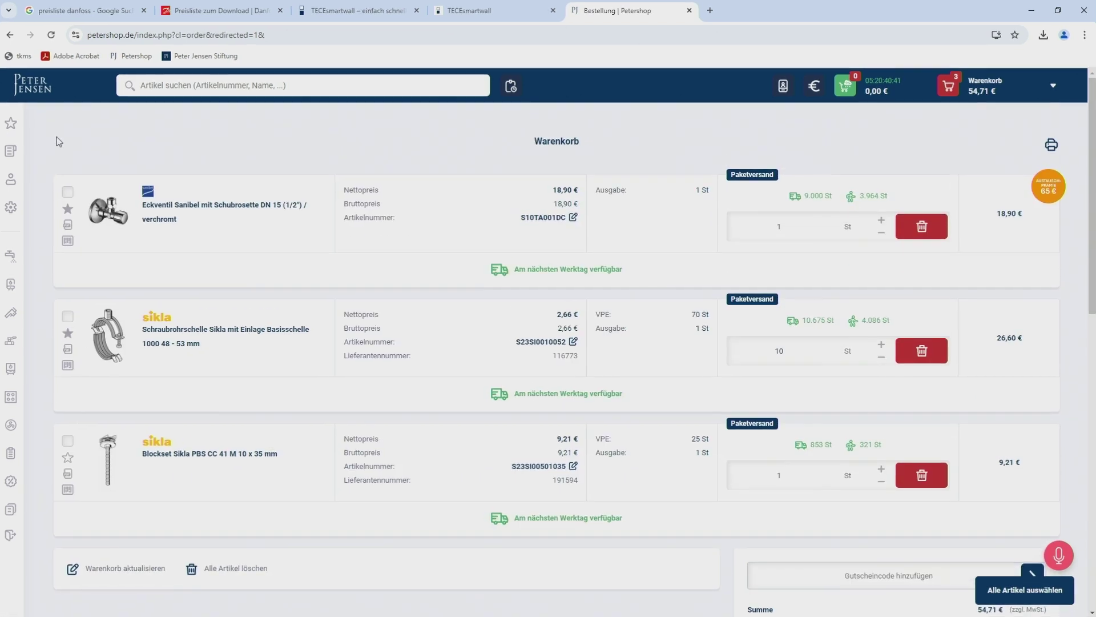
From the shop's start page, open the Hersteller & Kataloge manufacturer overview.
{"action": "left_click", "coordinate": [29, 83]}
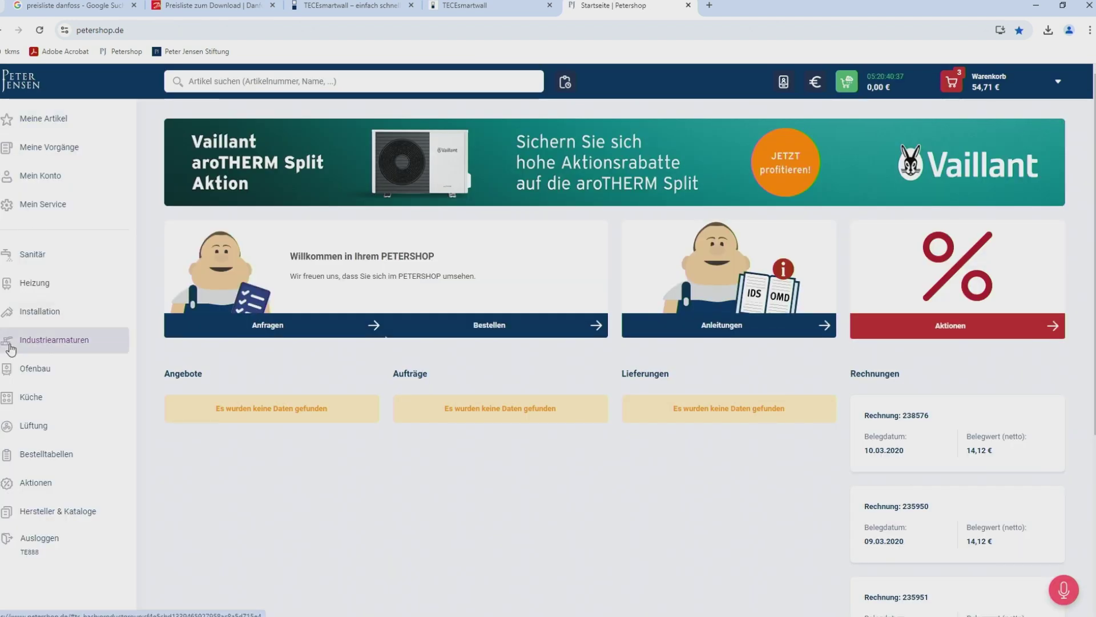
{"action": "left_click", "coordinate": [57, 514]}
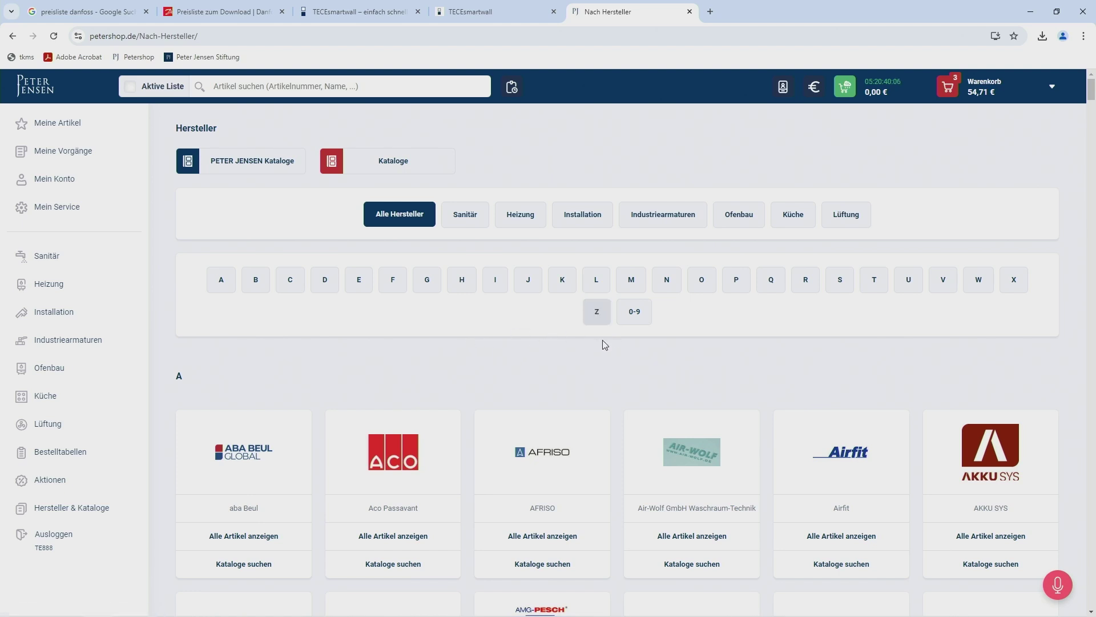
Filter manufacturers by the letter V and show all Viega articles.
{"action": "left_click", "coordinate": [941, 283]}
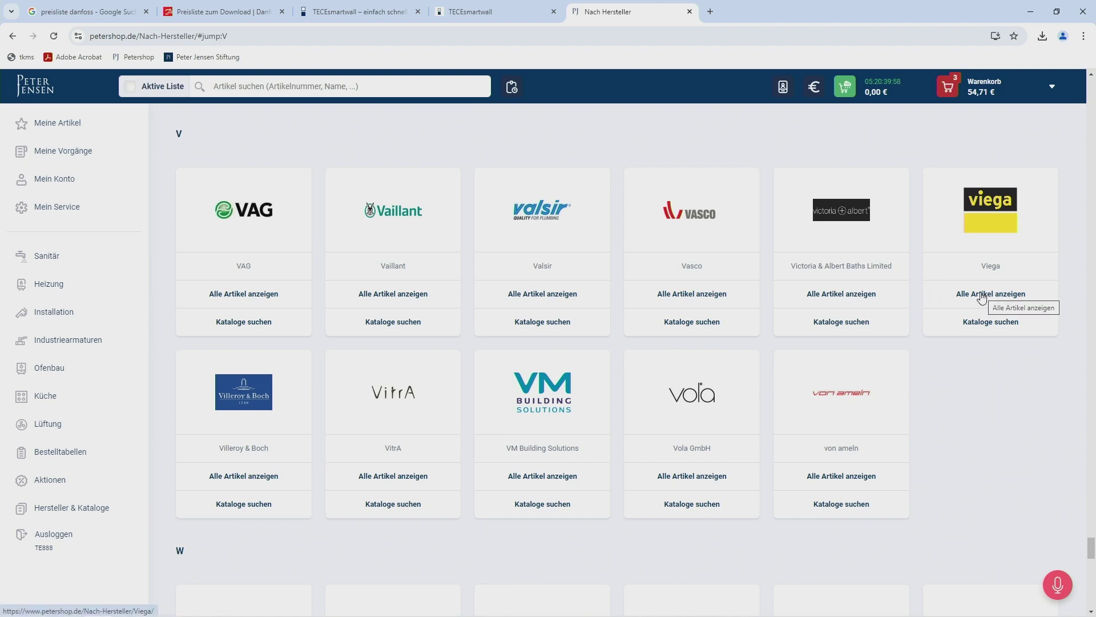
{"action": "left_click", "coordinate": [981, 296]}
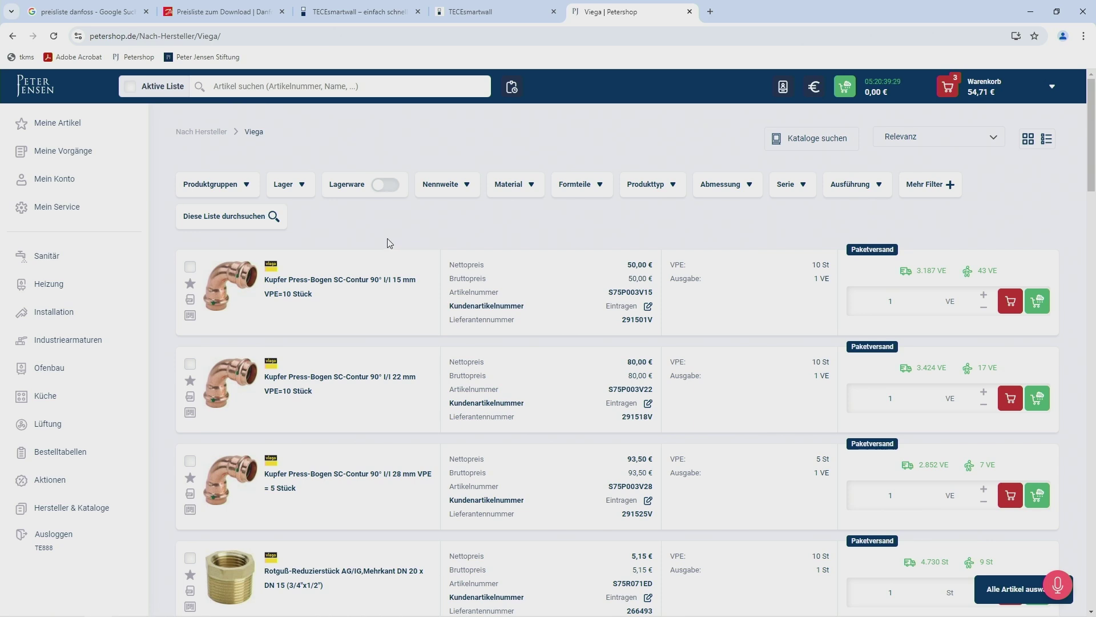
Browse the Viega product list, then go back to the V manufacturers.
{"action": "scroll", "coordinate": [390, 244], "scroll_direction": "down", "scroll_amount": 1}
{"action": "scroll", "coordinate": [368, 225], "scroll_direction": "up", "scroll_amount": 1}
{"action": "scroll", "coordinate": [370, 228], "scroll_direction": "down", "scroll_amount": 1}
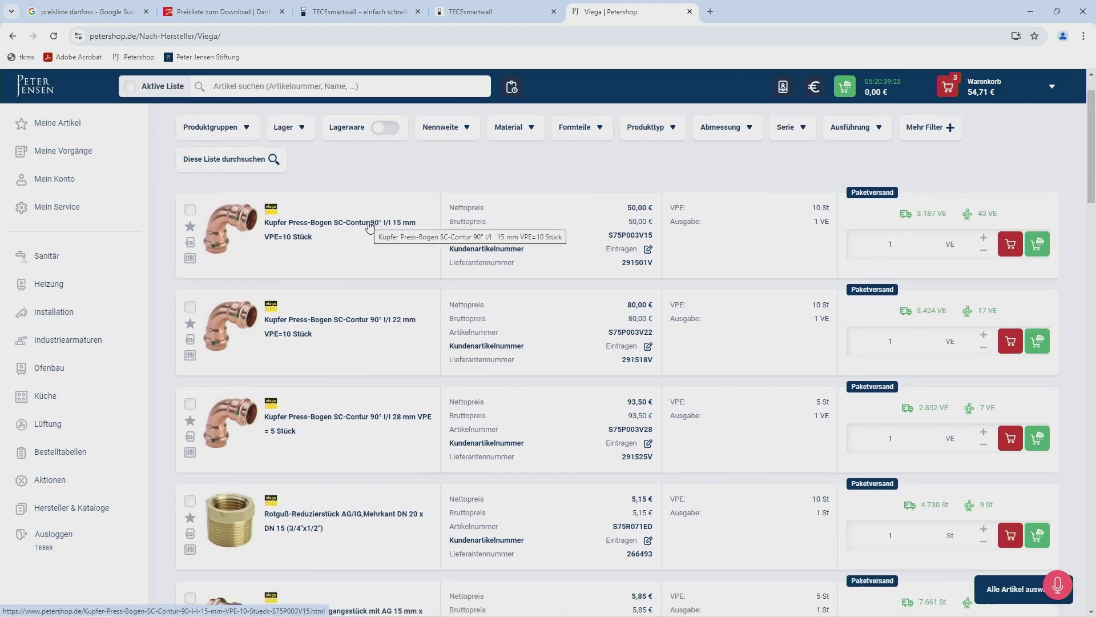
{"action": "scroll", "coordinate": [370, 226], "scroll_direction": "down", "scroll_amount": 3}
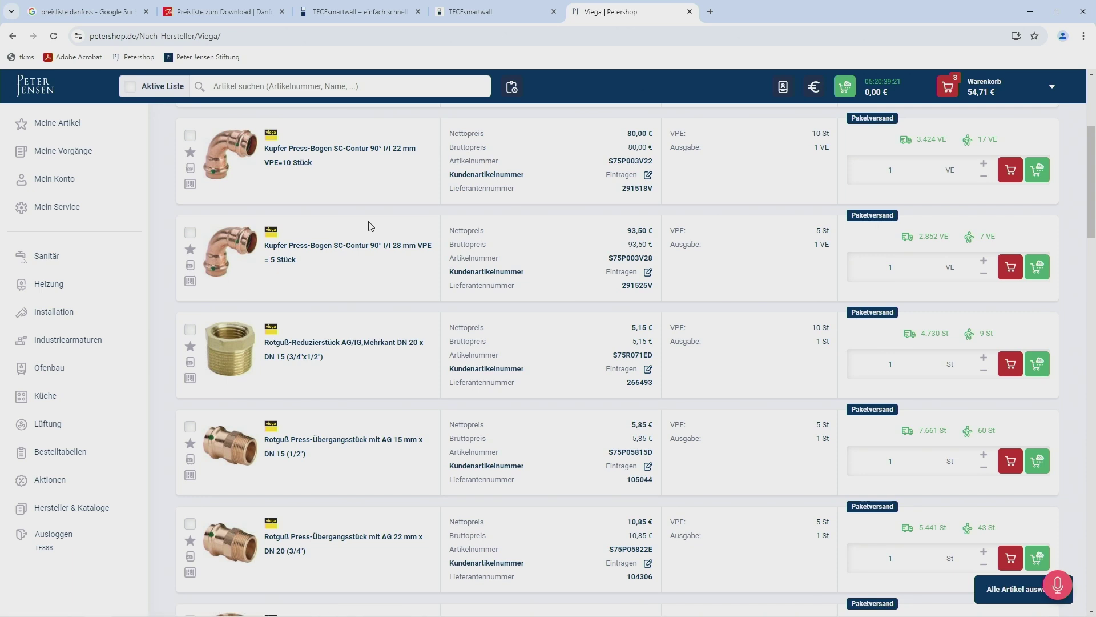
{"action": "scroll", "coordinate": [370, 225], "scroll_direction": "up", "scroll_amount": 4}
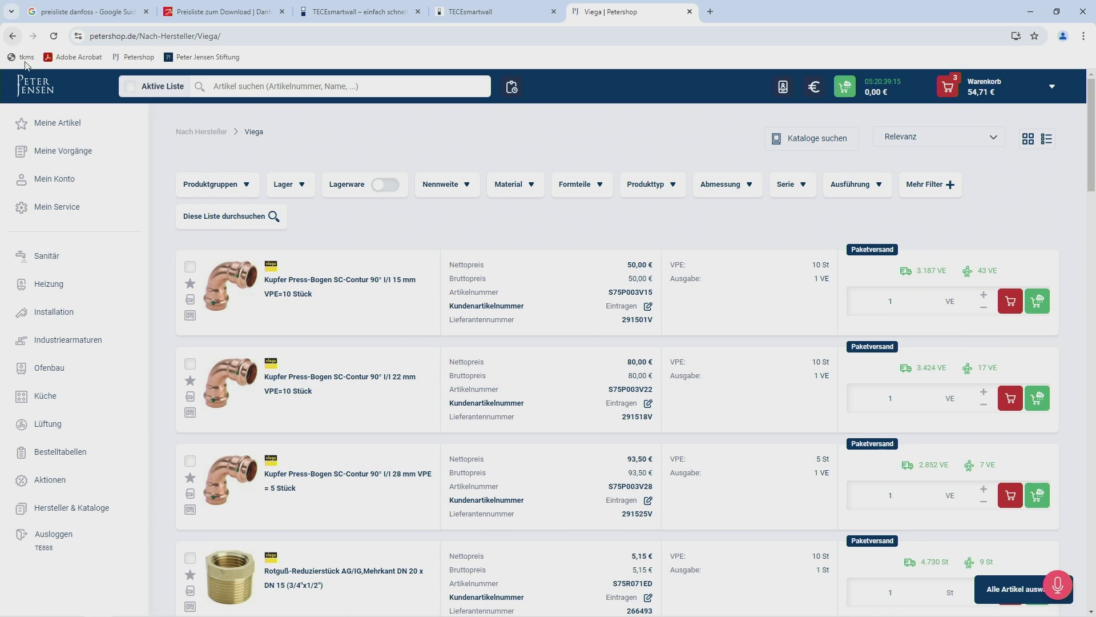
{"action": "left_click", "coordinate": [13, 37]}
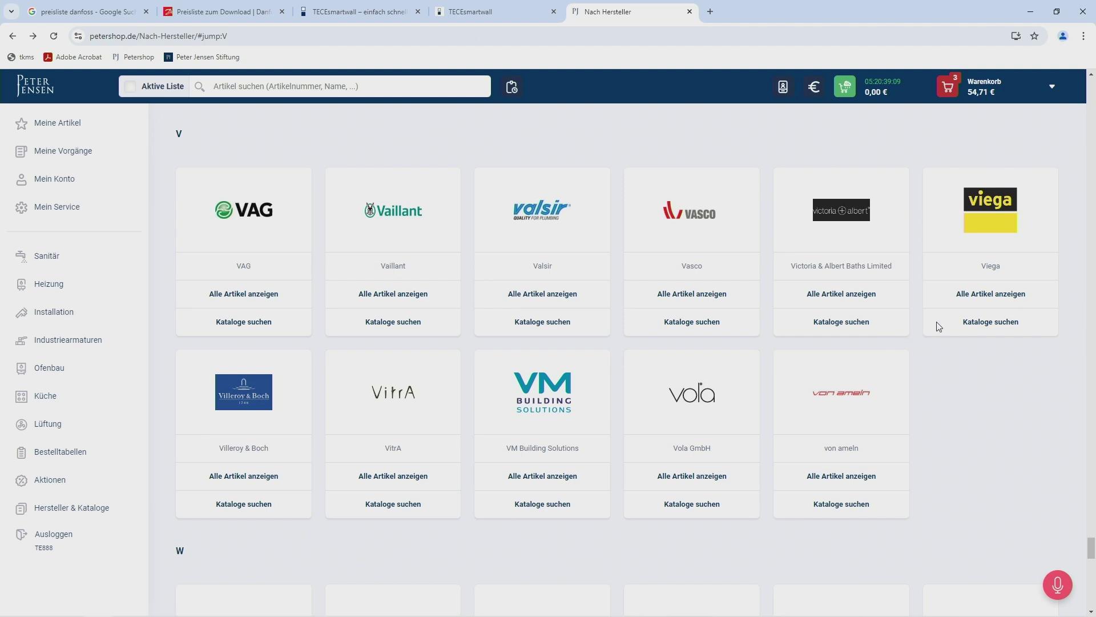
Open Viega's catalogues and choose the Viega Profipress brochure.
{"action": "left_click", "coordinate": [984, 324]}
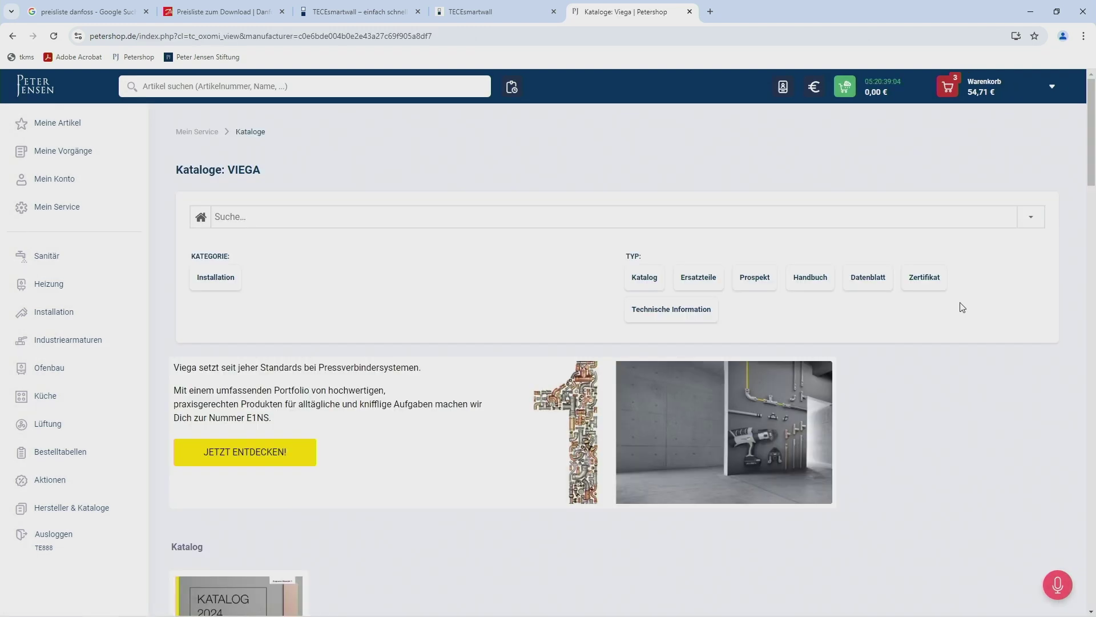
{"action": "scroll", "coordinate": [958, 309], "scroll_direction": "down", "scroll_amount": 2}
{"action": "scroll", "coordinate": [961, 307], "scroll_direction": "down", "scroll_amount": 5}
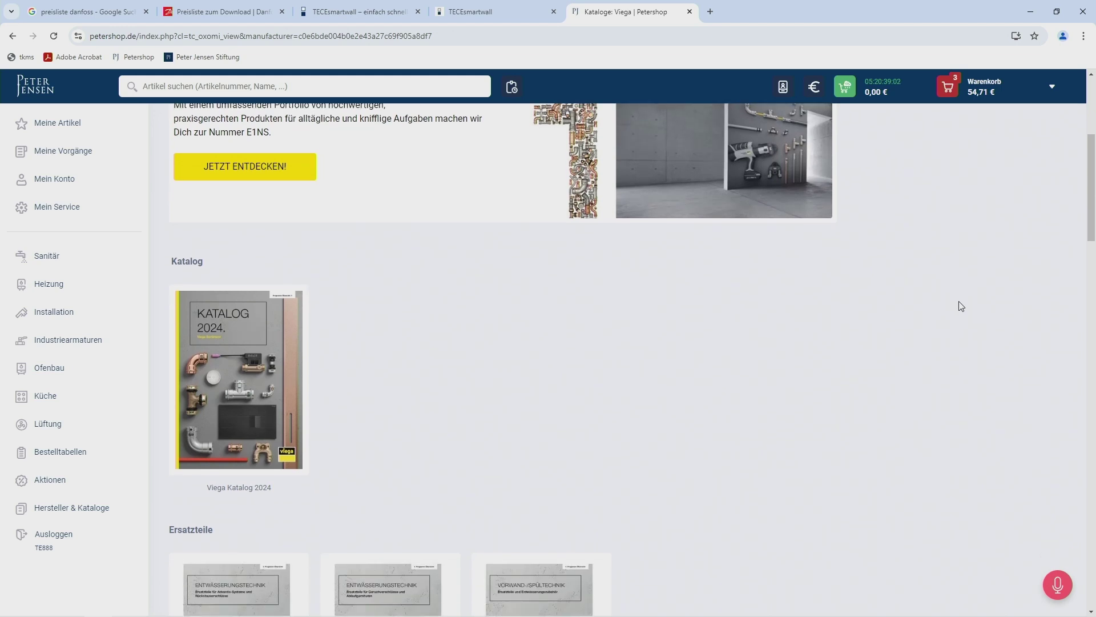
{"action": "scroll", "coordinate": [961, 305], "scroll_direction": "down", "scroll_amount": 5}
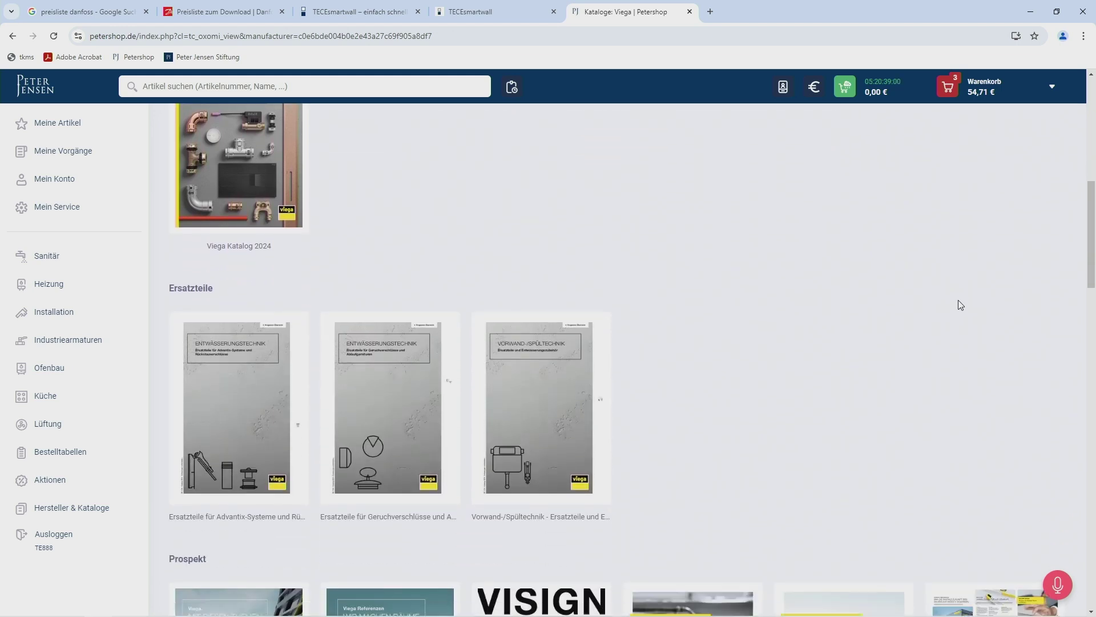
{"action": "scroll", "coordinate": [961, 305], "scroll_direction": "down", "scroll_amount": 5}
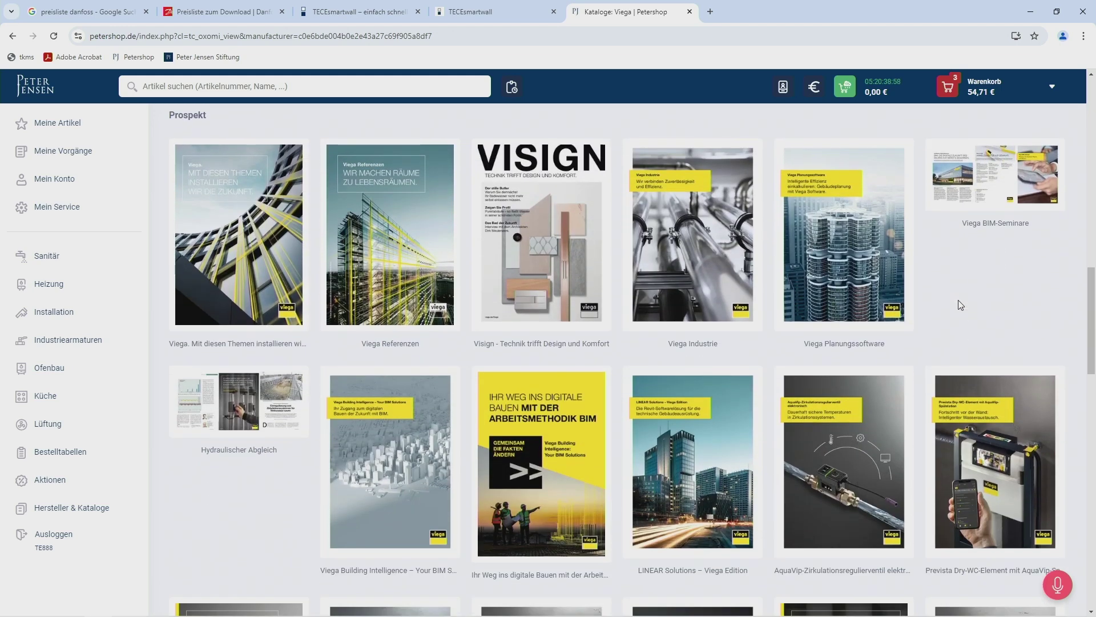
{"action": "scroll", "coordinate": [961, 305], "scroll_direction": "down", "scroll_amount": 4}
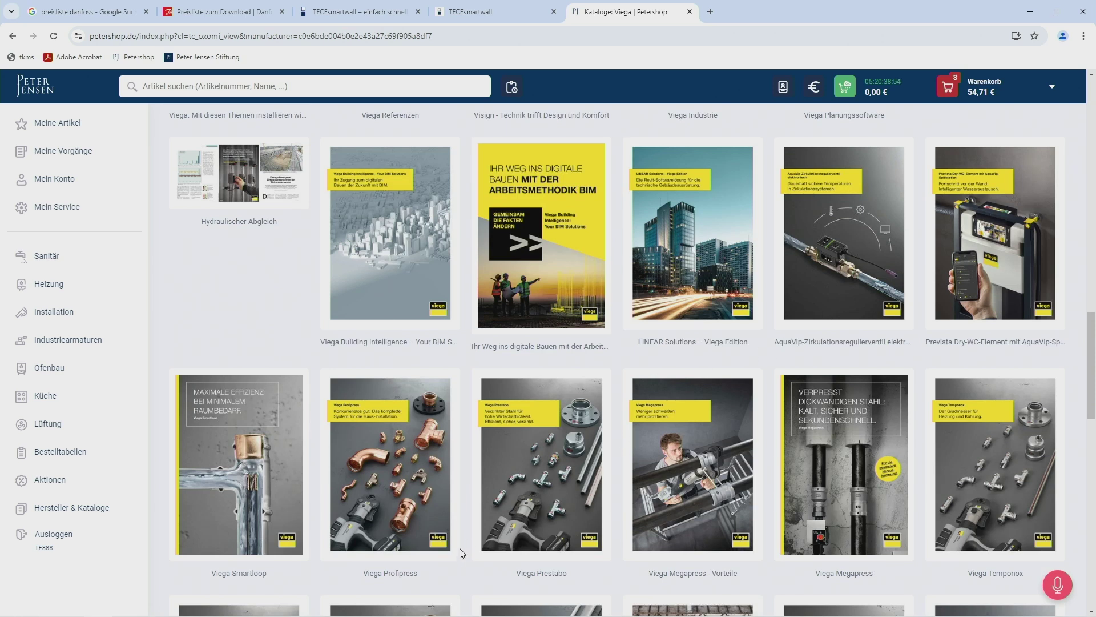
{"action": "left_click", "coordinate": [424, 528]}
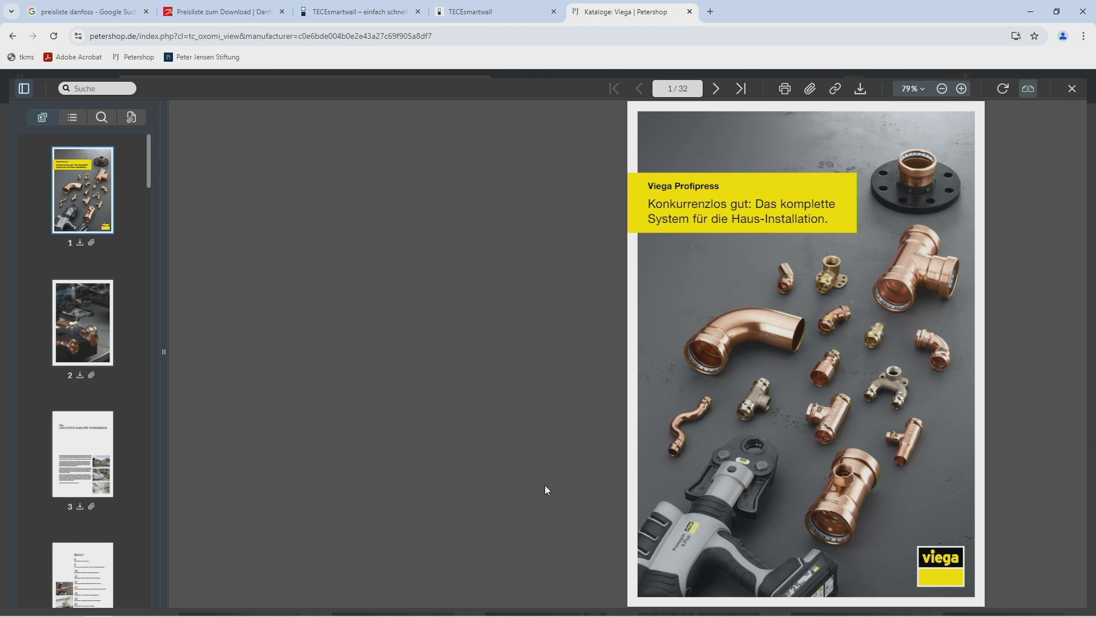
Page forward through the Profipress brochure to the SC-Contur spread.
{"action": "left_click", "coordinate": [721, 89]}
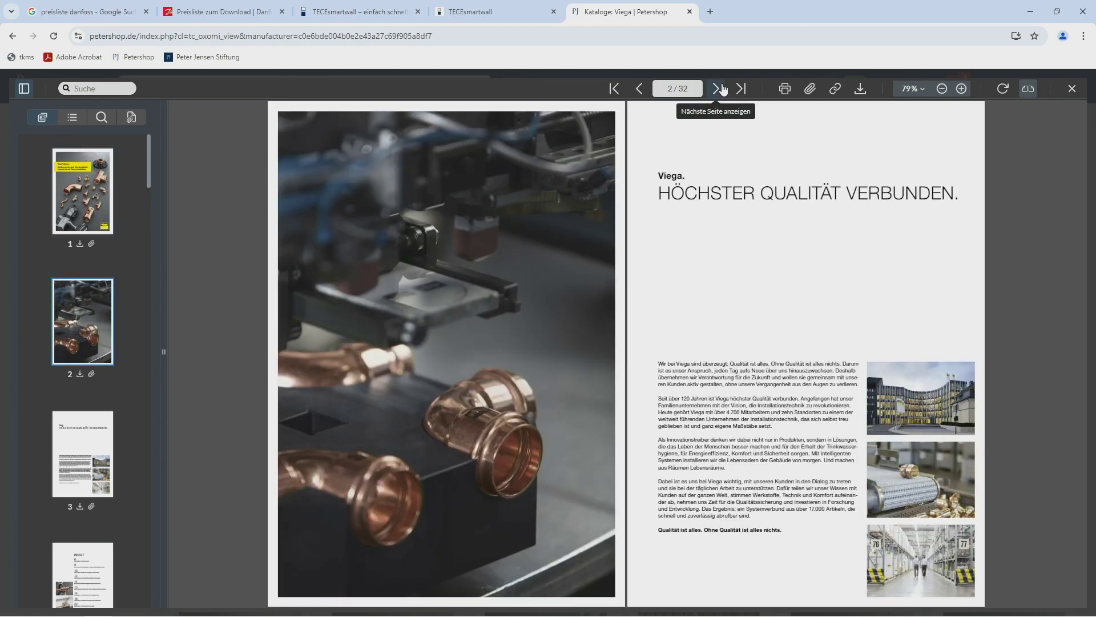
{"action": "left_click", "coordinate": [721, 89]}
{"action": "left_click", "coordinate": [721, 89]}
{"action": "left_click", "coordinate": [721, 89]}
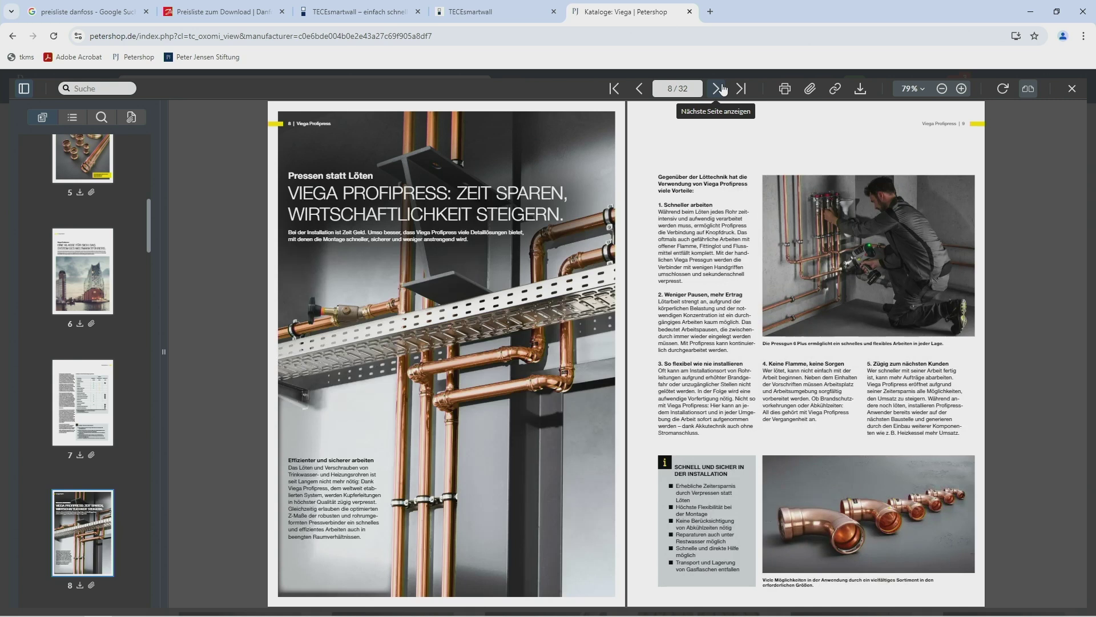
{"action": "left_click", "coordinate": [722, 89]}
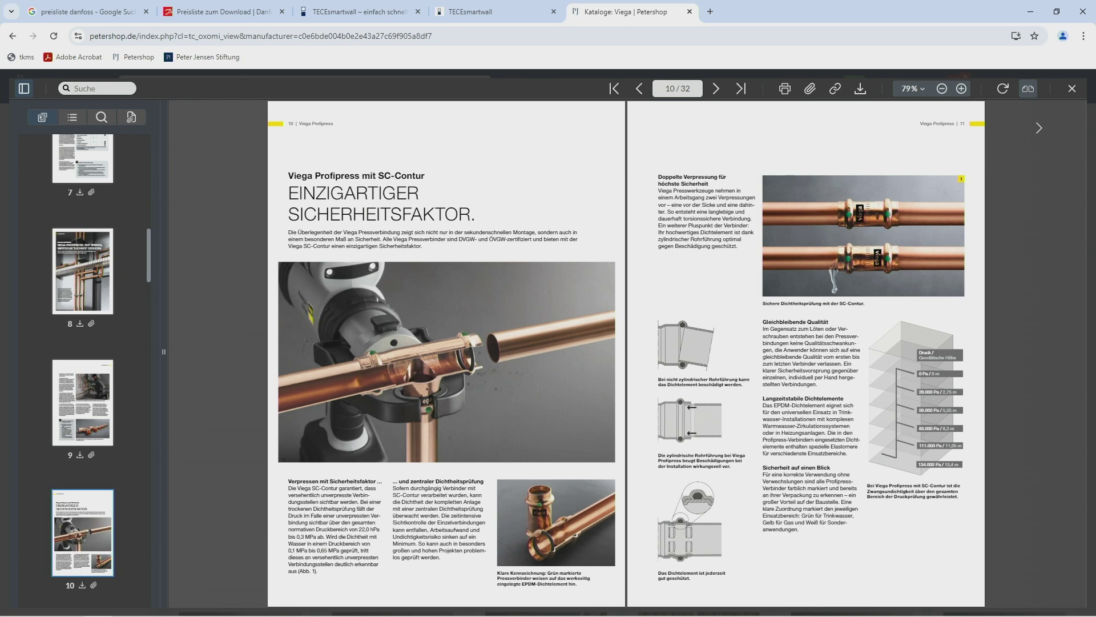
Close the Viega catalogue viewer and go to the Mein Konto account overview.
{"action": "left_click", "coordinate": [1072, 89]}
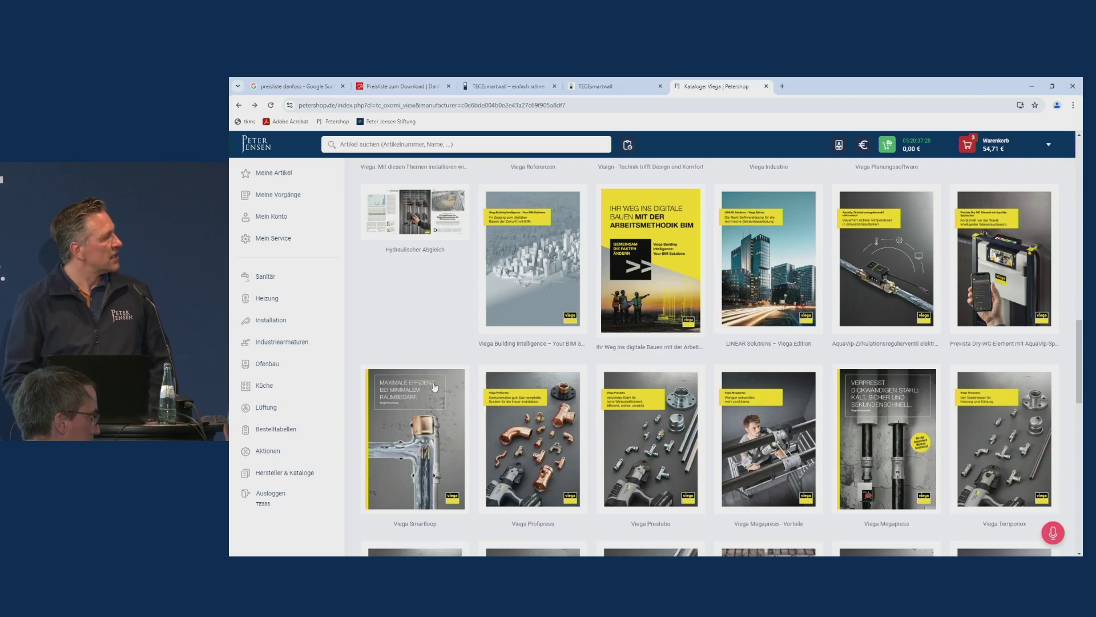
{"action": "scroll", "coordinate": [405, 326], "scroll_direction": "up", "scroll_amount": 8}
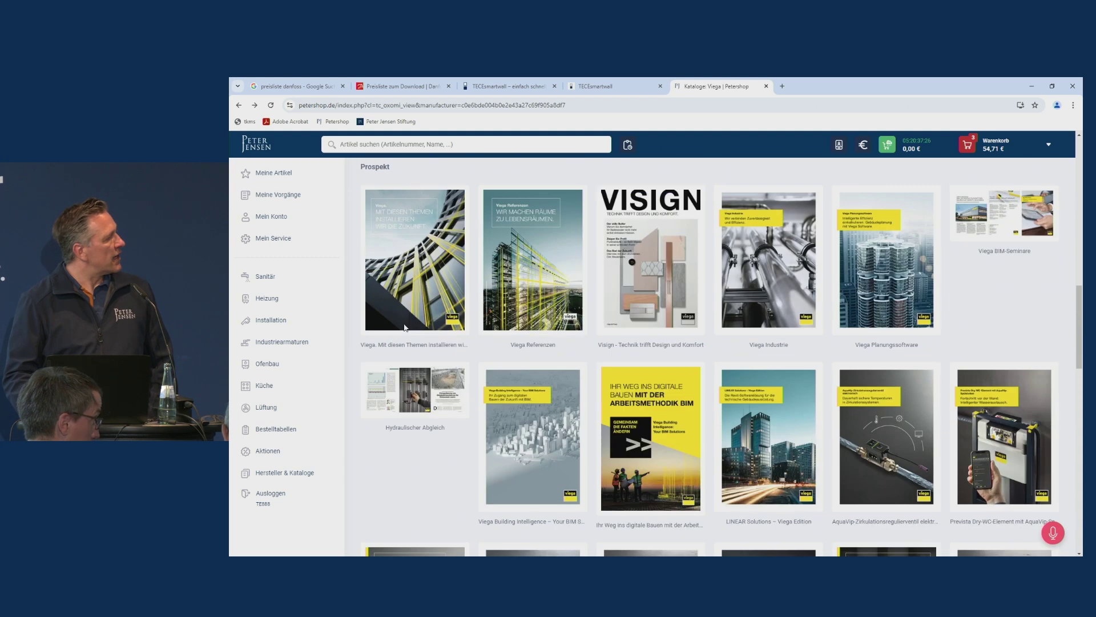
{"action": "scroll", "coordinate": [405, 327], "scroll_direction": "up", "scroll_amount": 8}
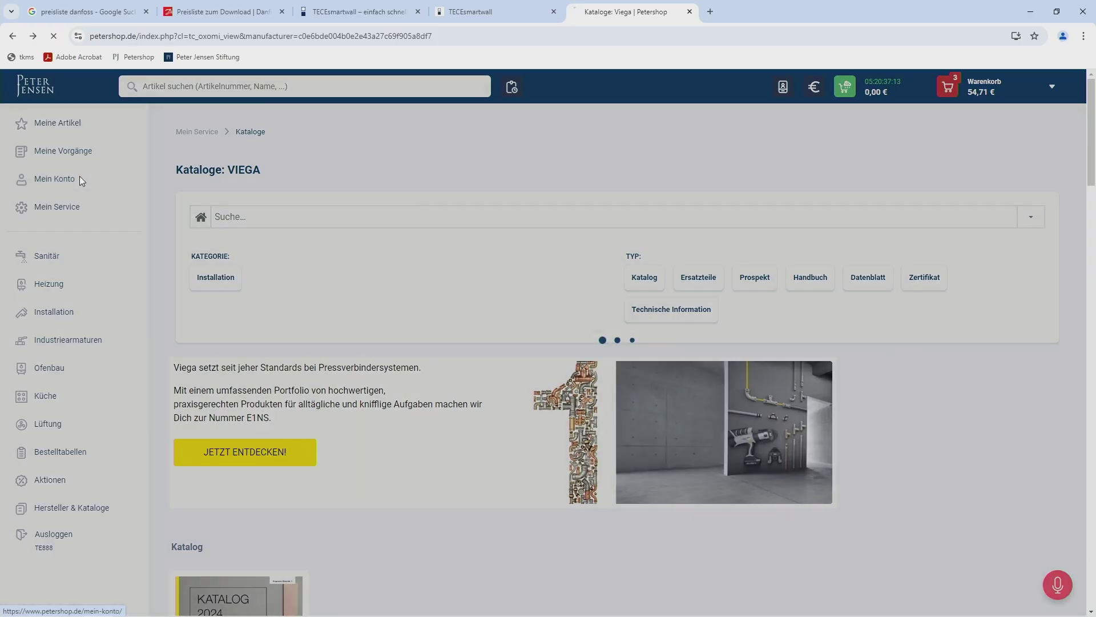
{"action": "left_click", "coordinate": [292, 215]}
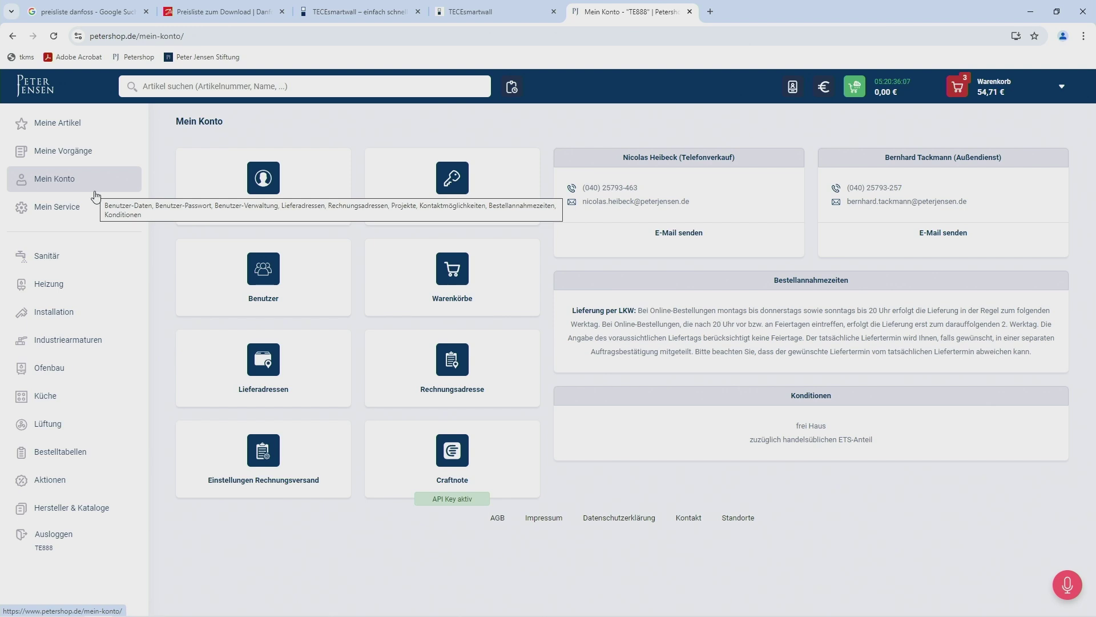
Open the Benutzer list and start a new sub-user with 'Neuen Unterbenutzer anlegen'.
{"action": "left_click", "coordinate": [263, 290]}
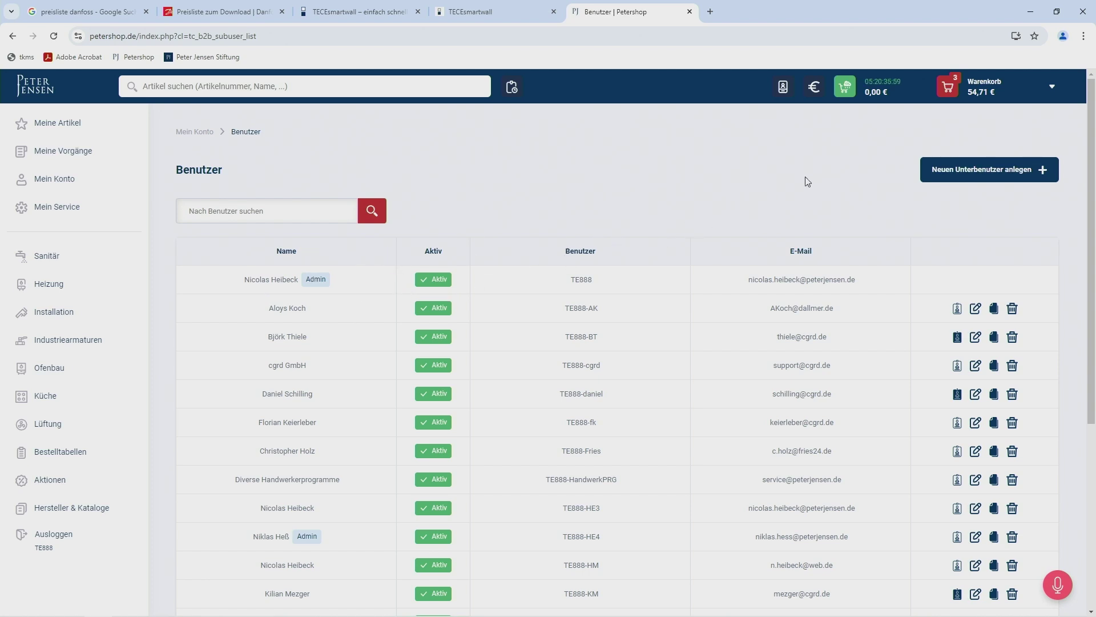
{"action": "left_click", "coordinate": [972, 170]}
Fill in the Vorname, Nachname, E-Mail and Benutzer fields with the new user's details.
{"action": "left_click", "coordinate": [444, 290]}
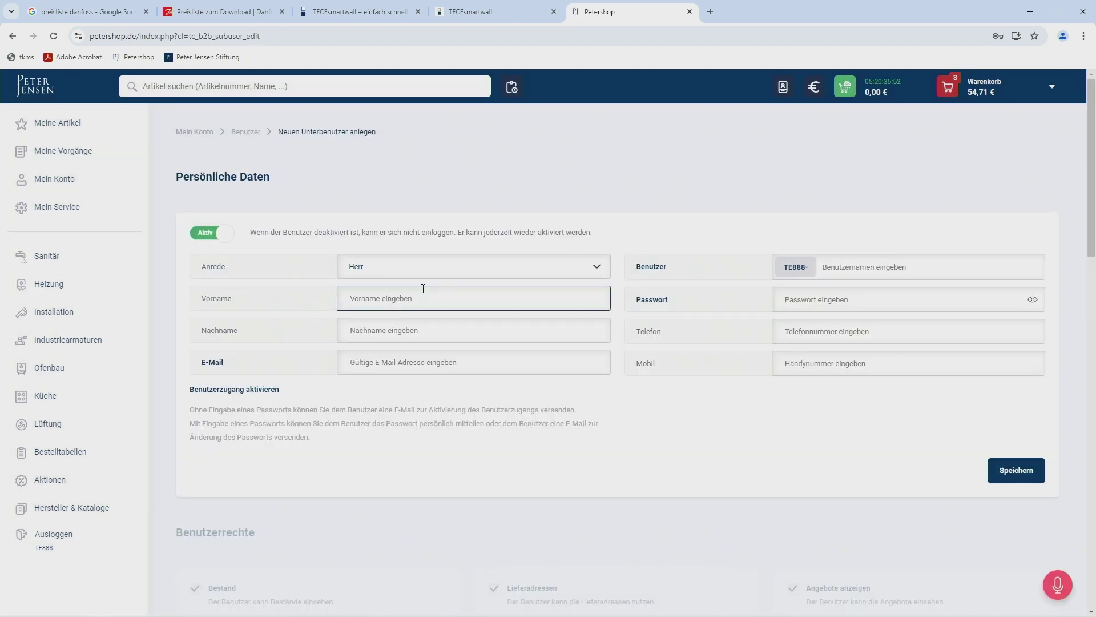
{"action": "key", "text": "Tab"}
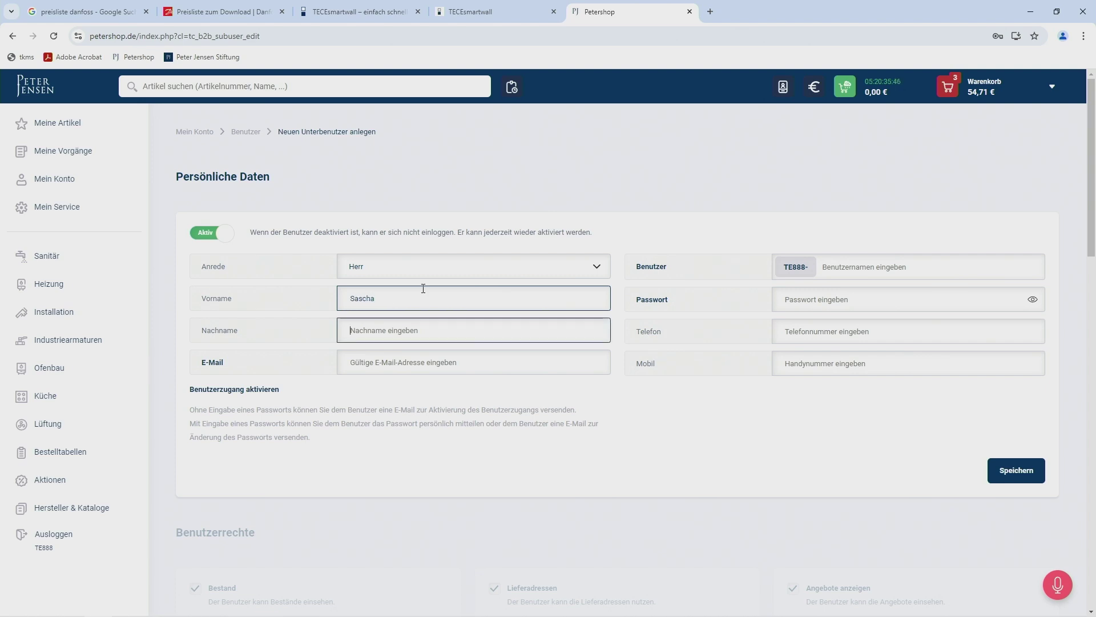
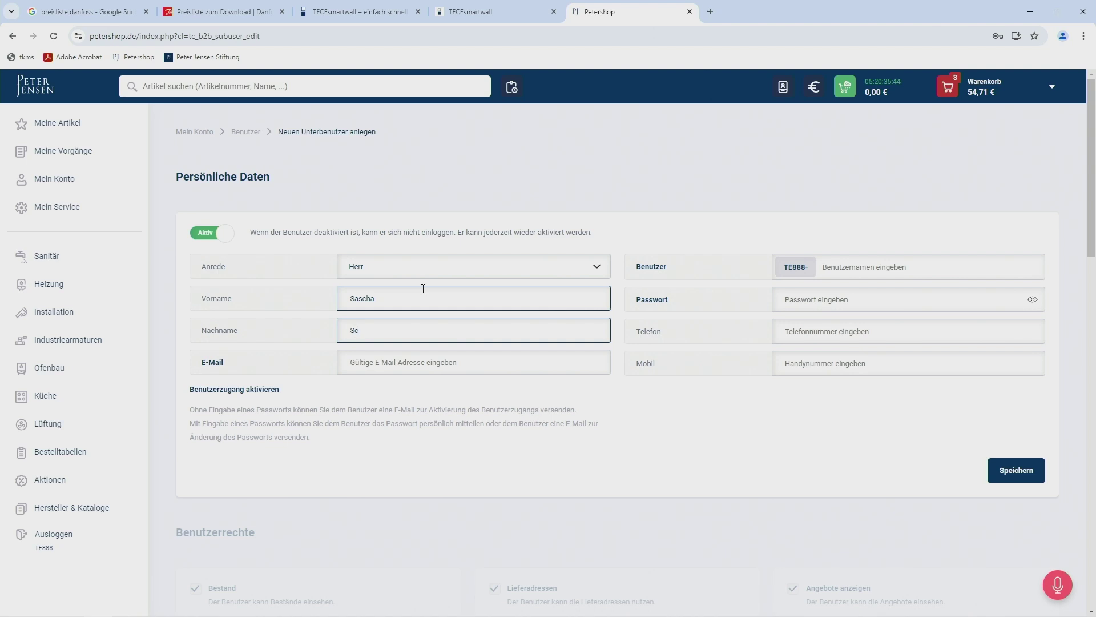
{"action": "key", "text": "Tab"}
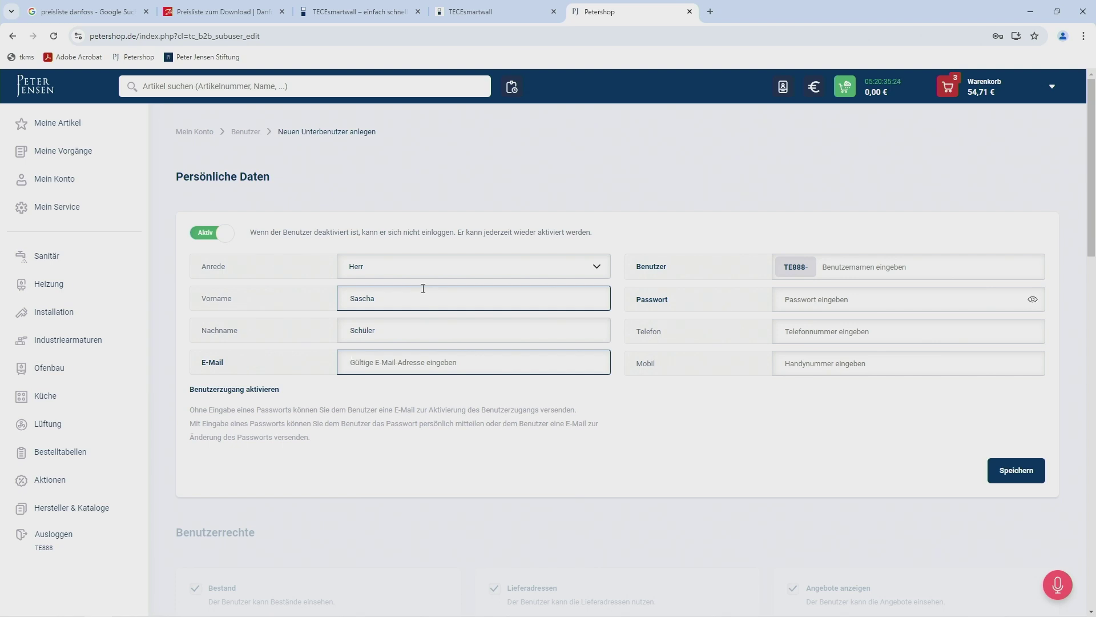
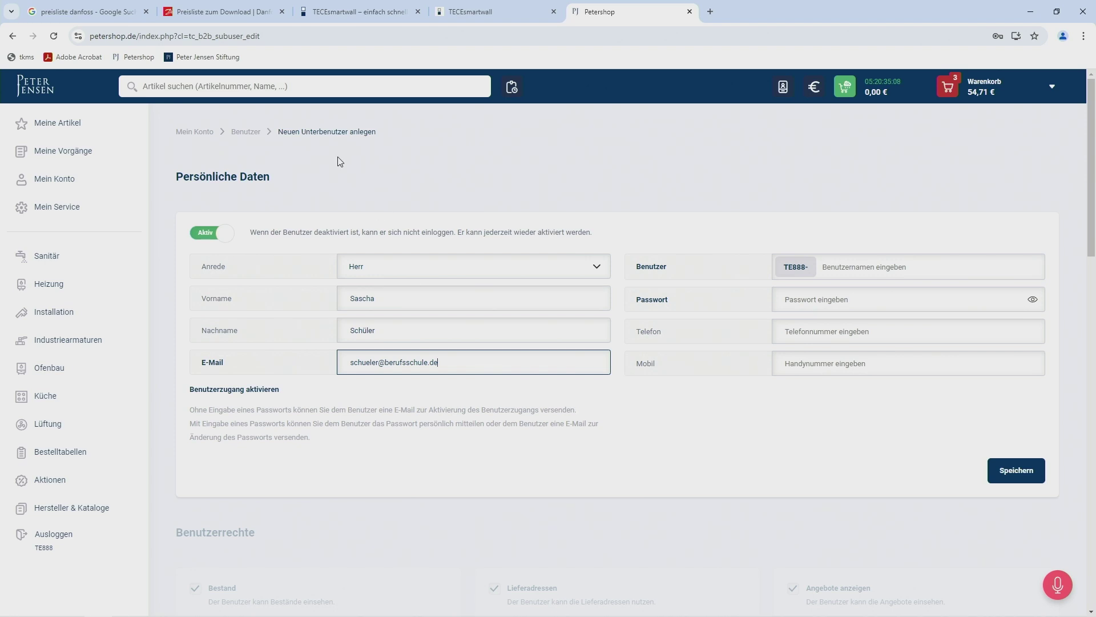
{"action": "left_click", "coordinate": [866, 259]}
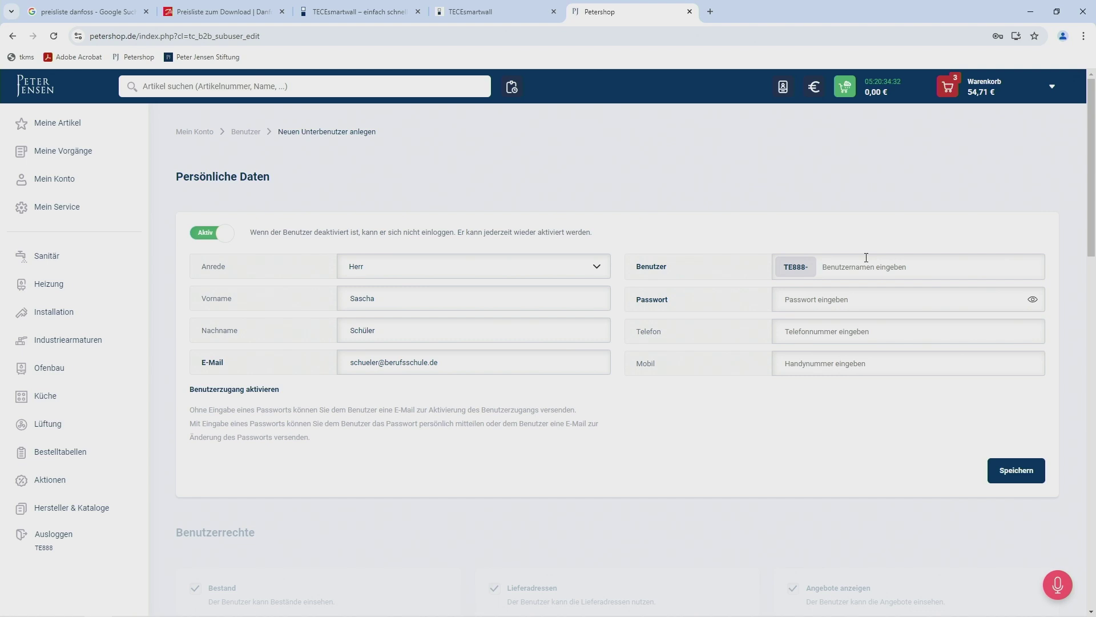
{"action": "type", "text": "Schüler1"}
Save the new sub-user, then enter a password and save again to confirm access.
{"action": "left_click", "coordinate": [1027, 471]}
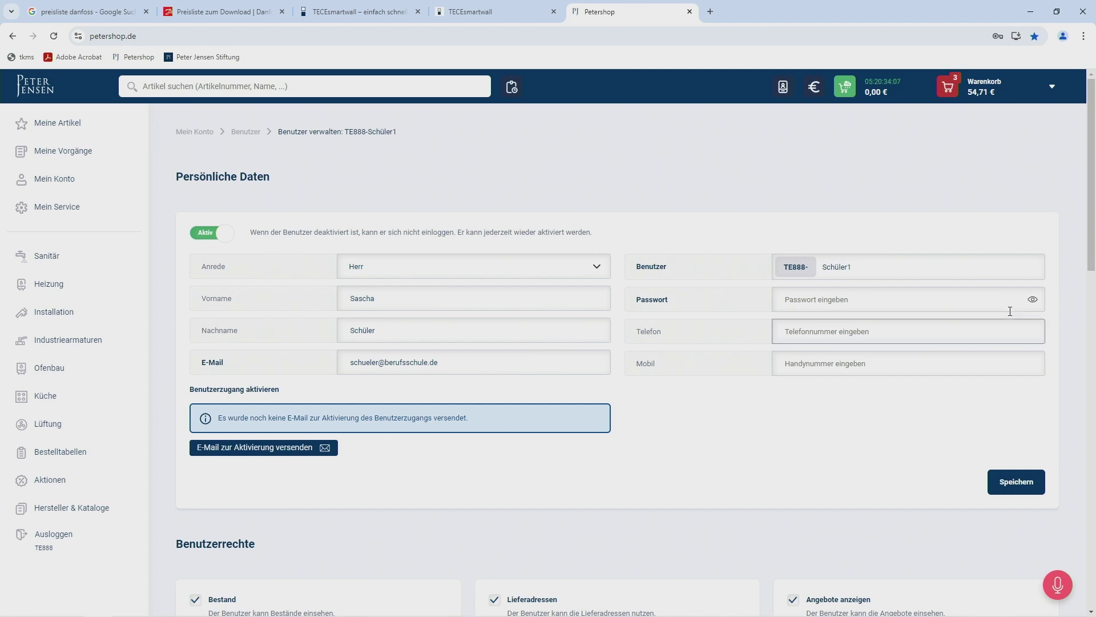
{"action": "left_click", "coordinate": [910, 298]}
{"action": "left_click", "coordinate": [910, 297]}
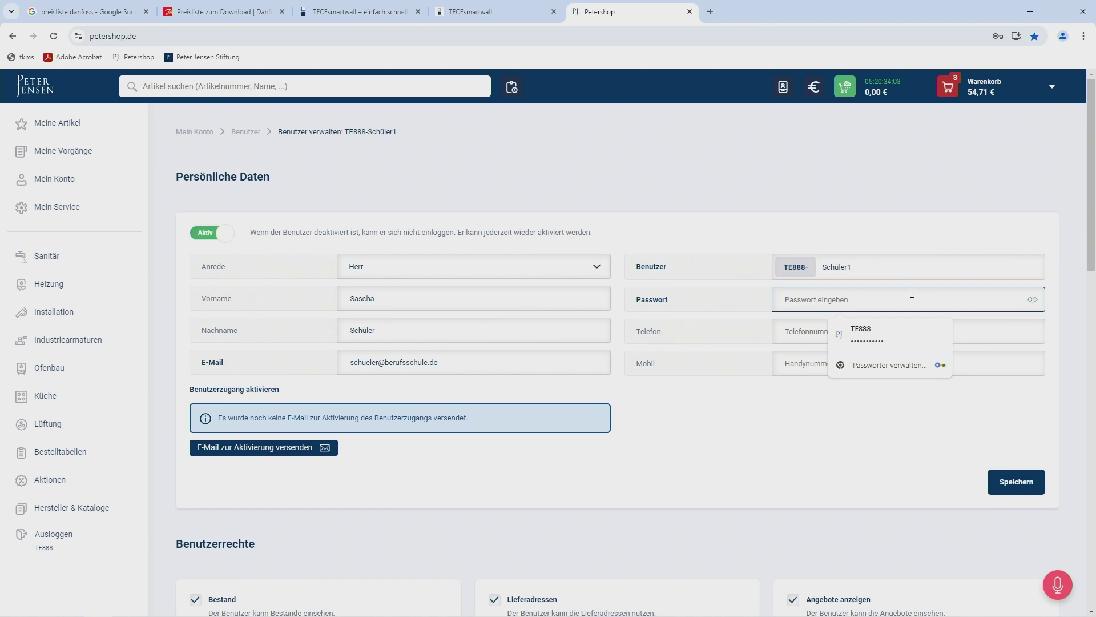
{"action": "type", "text": "******"}
{"action": "left_click", "coordinate": [956, 353]}
{"action": "left_click", "coordinate": [1006, 479]}
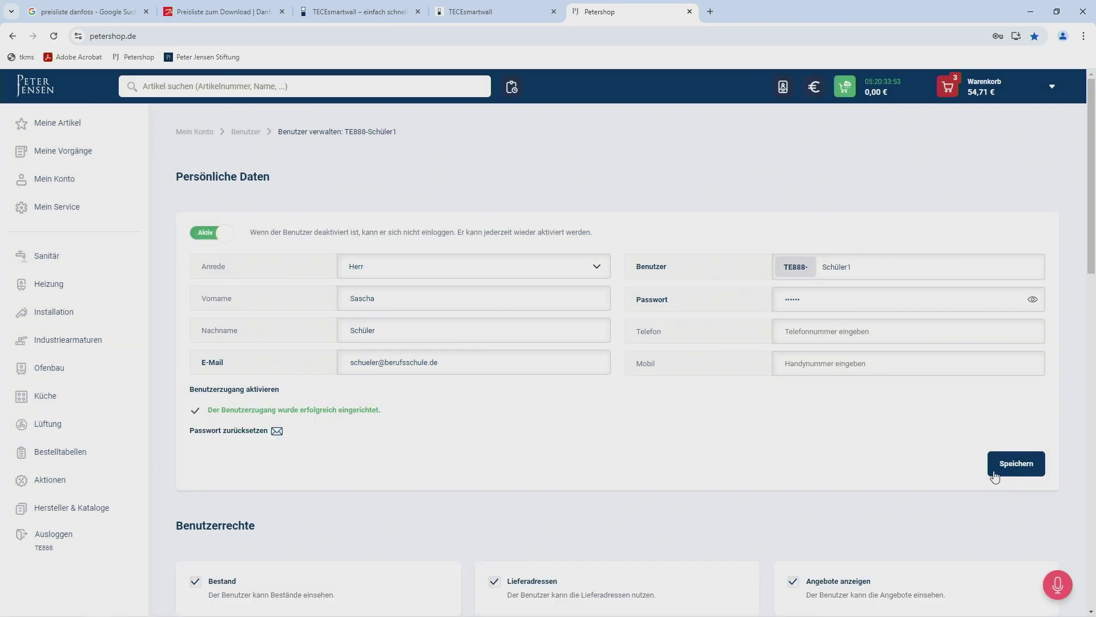
Revoke the Lieferadressen, Angebote anzeigen, Netto-Preise, Retouren, Projekte and Aufträge anzeigen permissions.
{"action": "scroll", "coordinate": [940, 425], "scroll_direction": "down", "scroll_amount": 2}
{"action": "scroll", "coordinate": [939, 425], "scroll_direction": "down", "scroll_amount": 8}
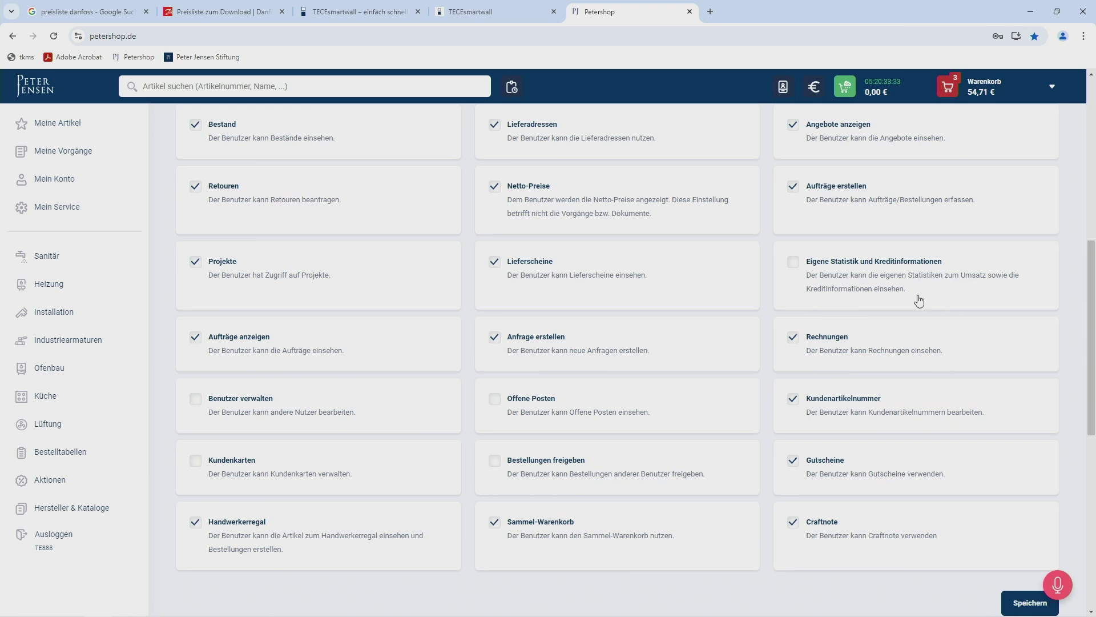
{"action": "left_click", "coordinate": [548, 131]}
{"action": "left_click", "coordinate": [817, 131]}
{"action": "left_click", "coordinate": [536, 187]}
{"action": "left_click", "coordinate": [226, 189]}
{"action": "left_click", "coordinate": [220, 265]}
{"action": "left_click", "coordinate": [226, 336]}
Revoke Handwerkerregal, Sammel-Warenkorb, Anfrage erstellen, Lieferscheine, Rechnungen, Kundenartikelnummer, Gutscheine and Craftnote permissions.
{"action": "left_click", "coordinate": [240, 523]}
{"action": "left_click", "coordinate": [550, 524]}
{"action": "left_click", "coordinate": [539, 342]}
{"action": "left_click", "coordinate": [535, 262]}
{"action": "left_click", "coordinate": [823, 338]}
{"action": "left_click", "coordinate": [835, 400]}
{"action": "left_click", "coordinate": [825, 459]}
{"action": "left_click", "coordinate": [820, 522]}
Save the sub-user's details and permissions under Benutzerrechte.
{"action": "scroll", "coordinate": [741, 418], "scroll_direction": "up", "scroll_amount": 2}
{"action": "scroll", "coordinate": [740, 419], "scroll_direction": "down", "scroll_amount": 3}
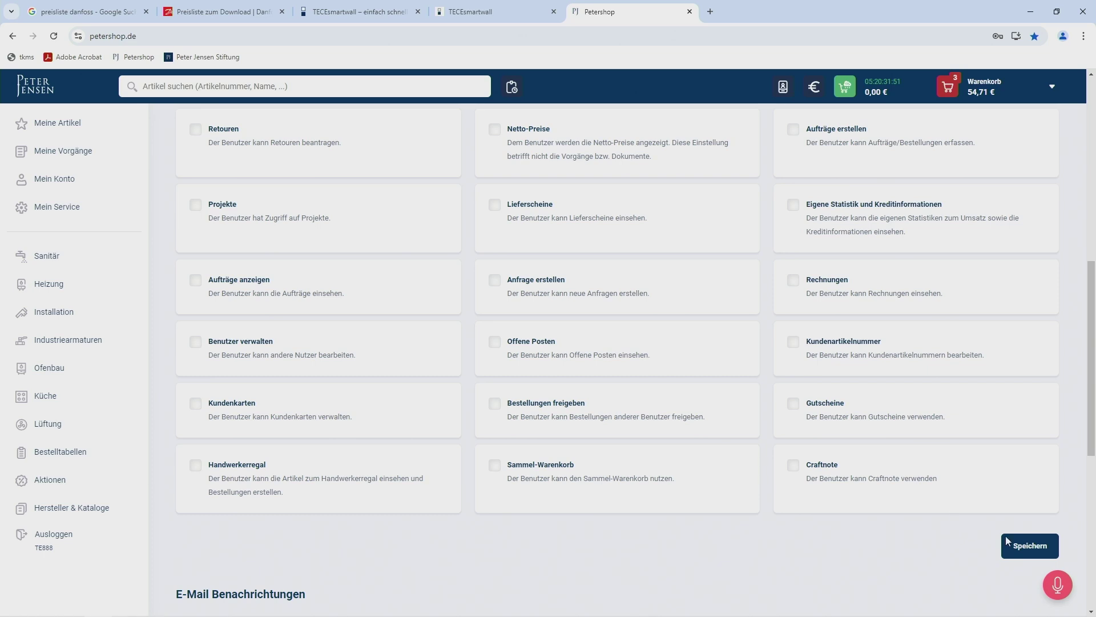
{"action": "left_click", "coordinate": [1036, 547]}
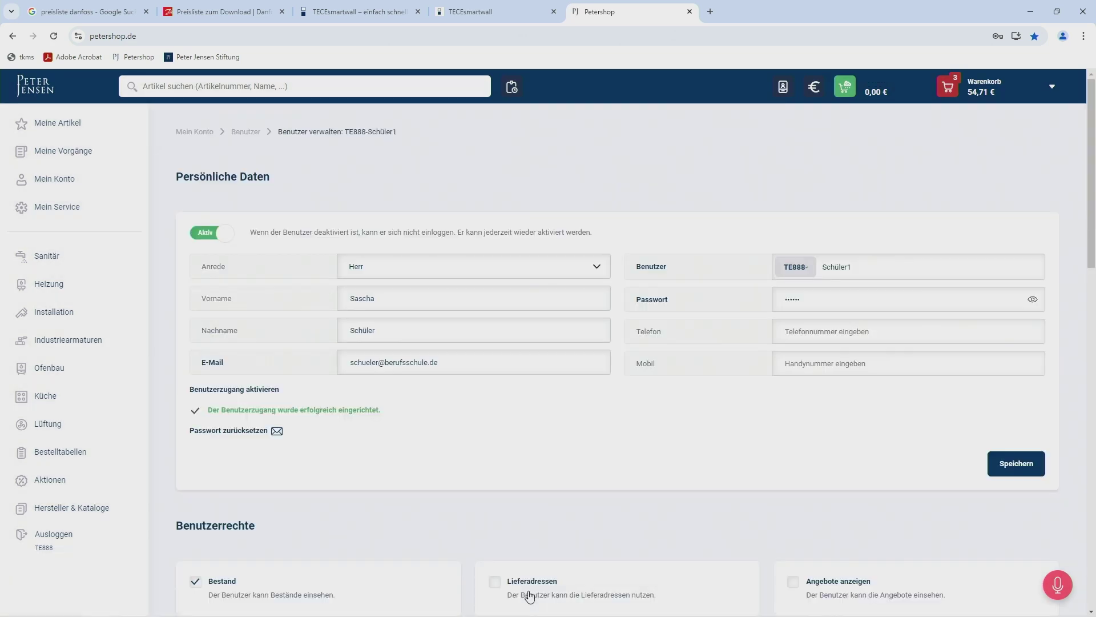
Log out, attempt login with the sub-user name and password, then return after rejection.
{"action": "left_click", "coordinate": [46, 535]}
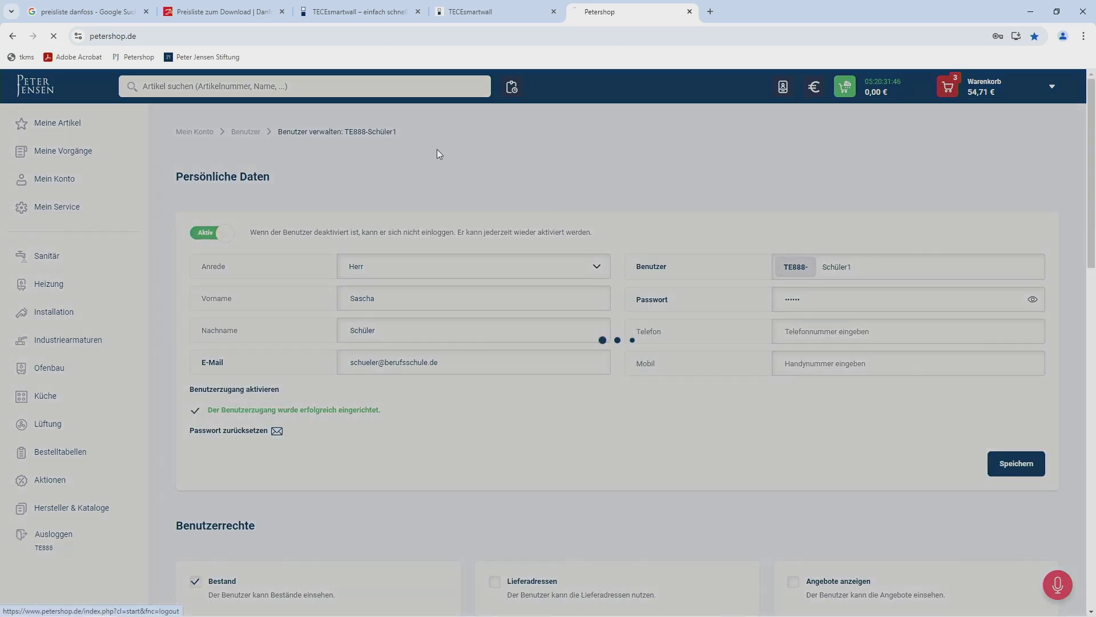
{"action": "left_click", "coordinate": [568, 189]}
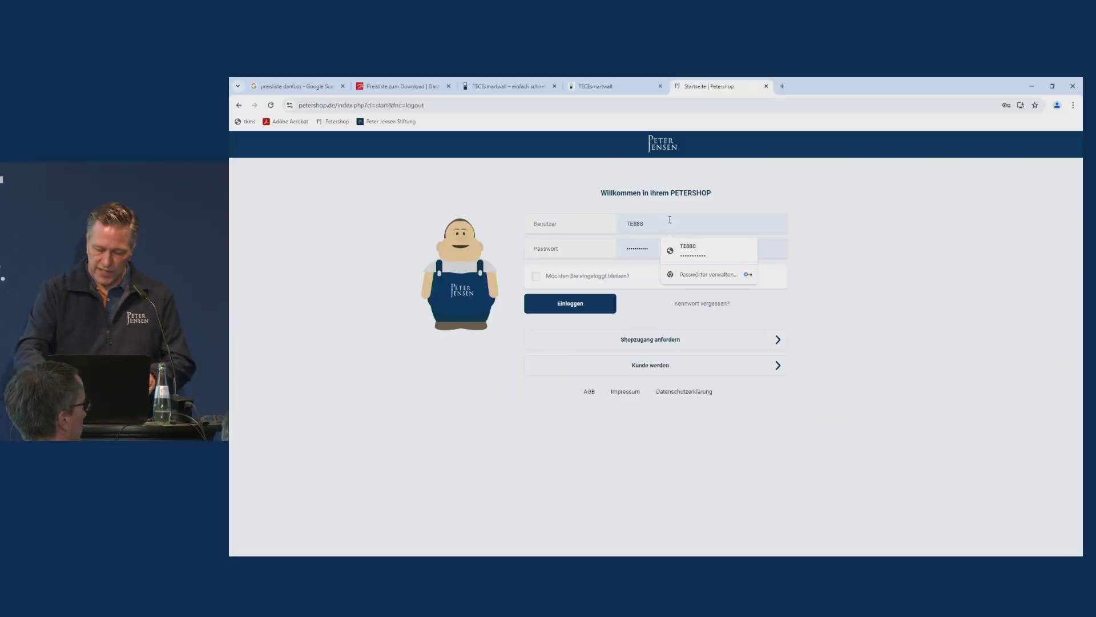
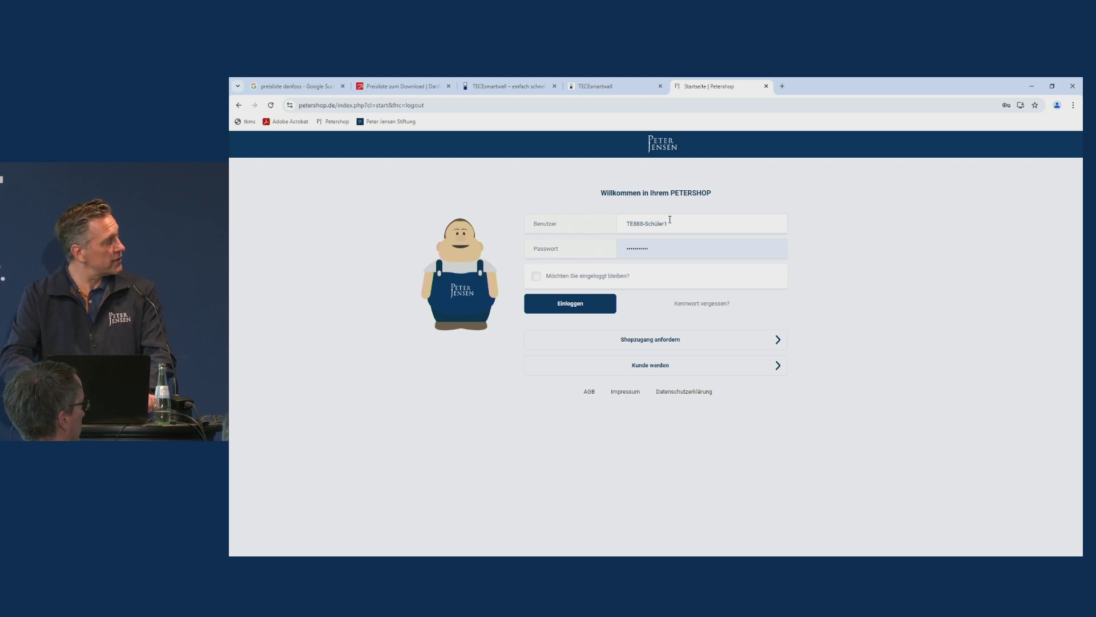
{"action": "key", "text": "Tab"}
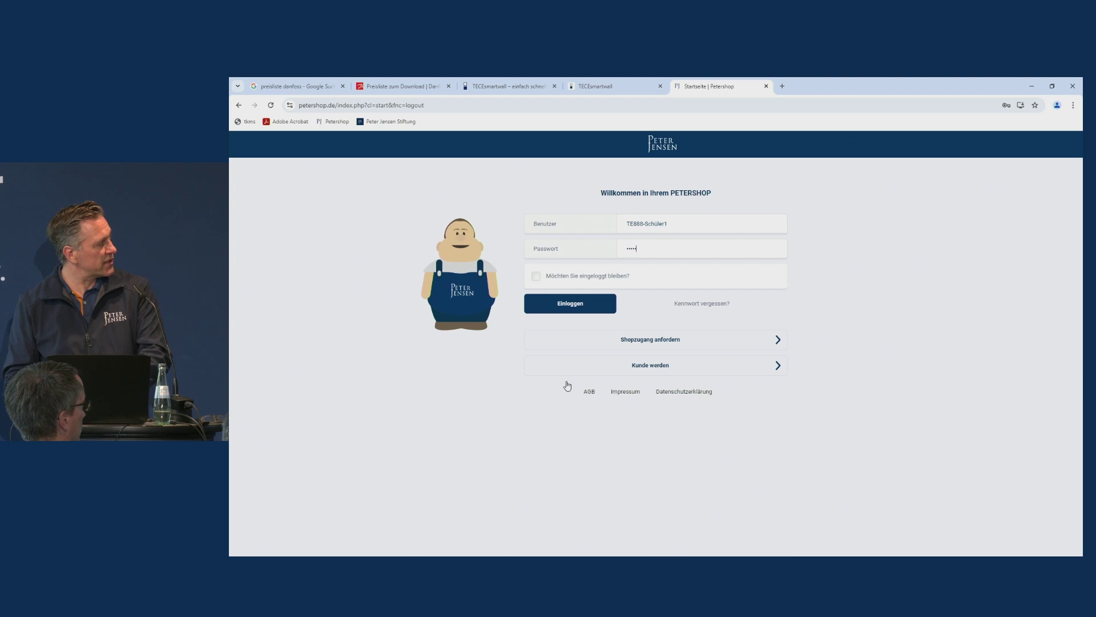
{"action": "left_click", "coordinate": [577, 305]}
{"action": "left_click", "coordinate": [722, 240]}
Log in with the corrected password, then enter the old password and a new one twice and submit.
{"action": "type", "text": "1"}
{"action": "key", "text": "Return"}
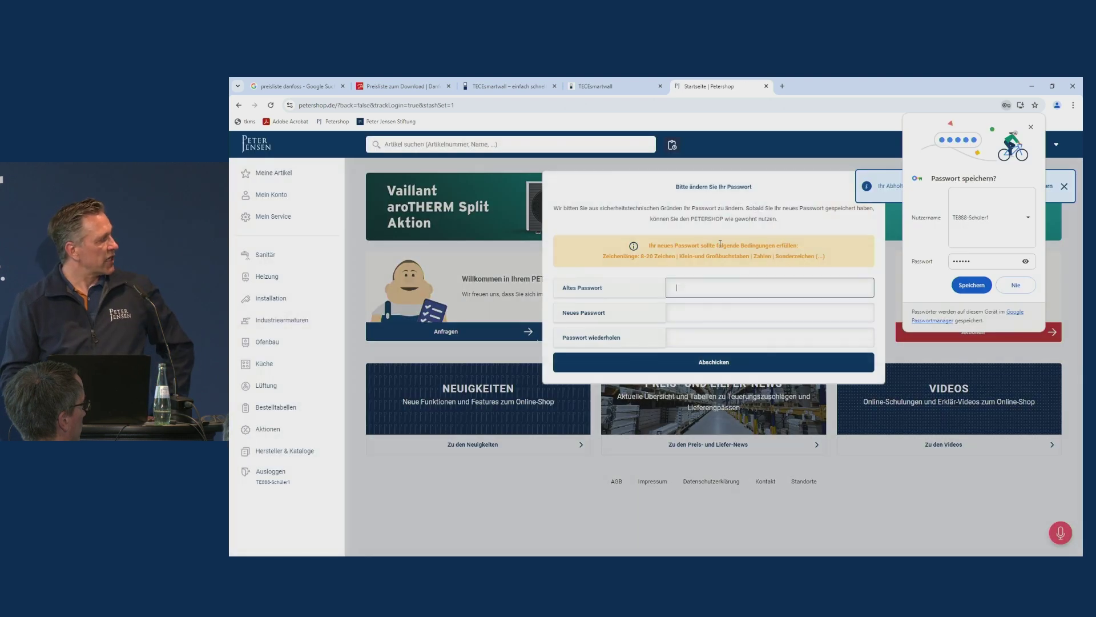
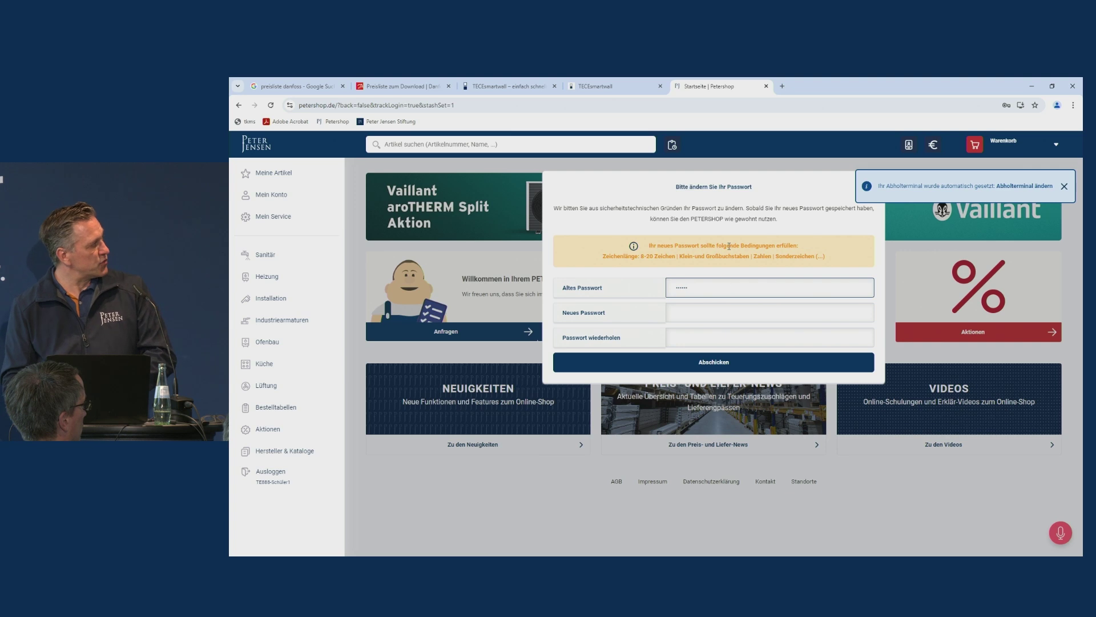
{"action": "left_click", "coordinate": [718, 317]}
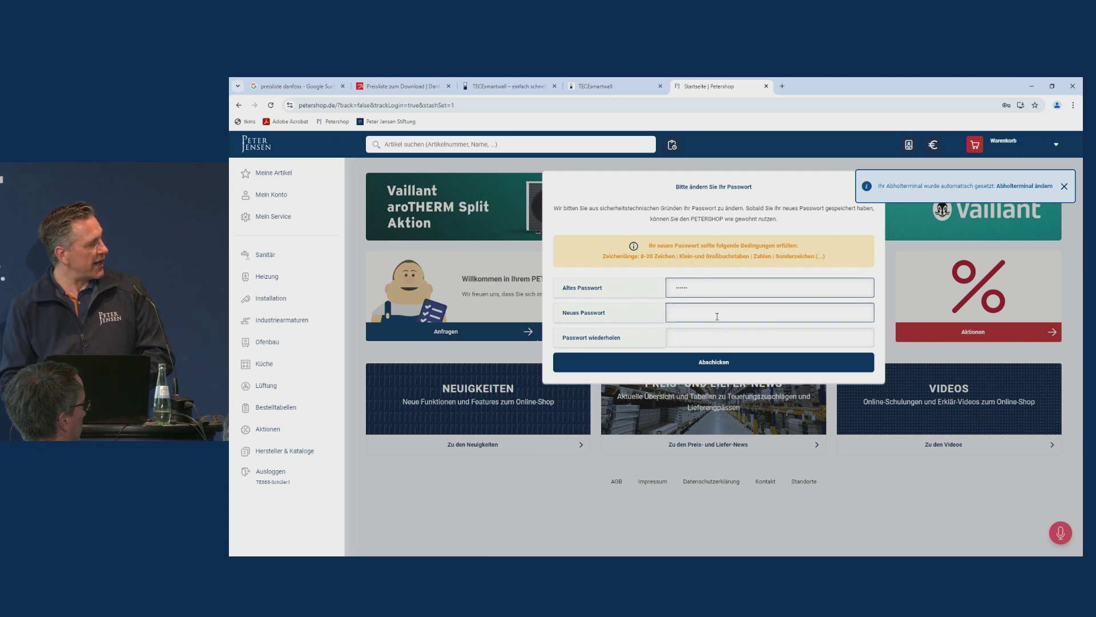
{"action": "left_click", "coordinate": [717, 313]}
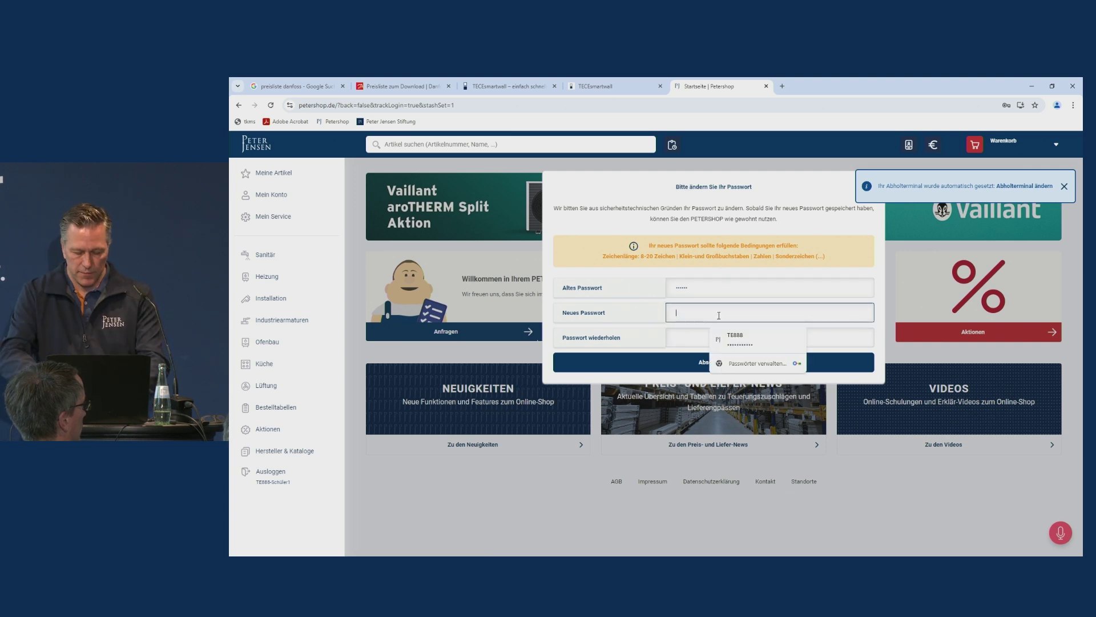
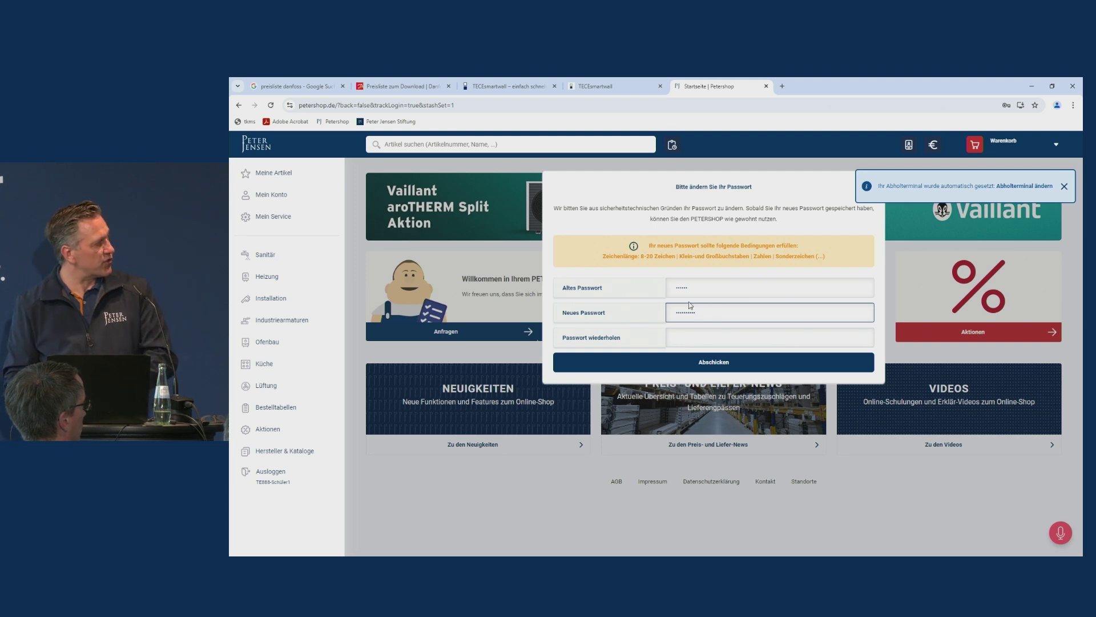
{"action": "left_click", "coordinate": [700, 329]}
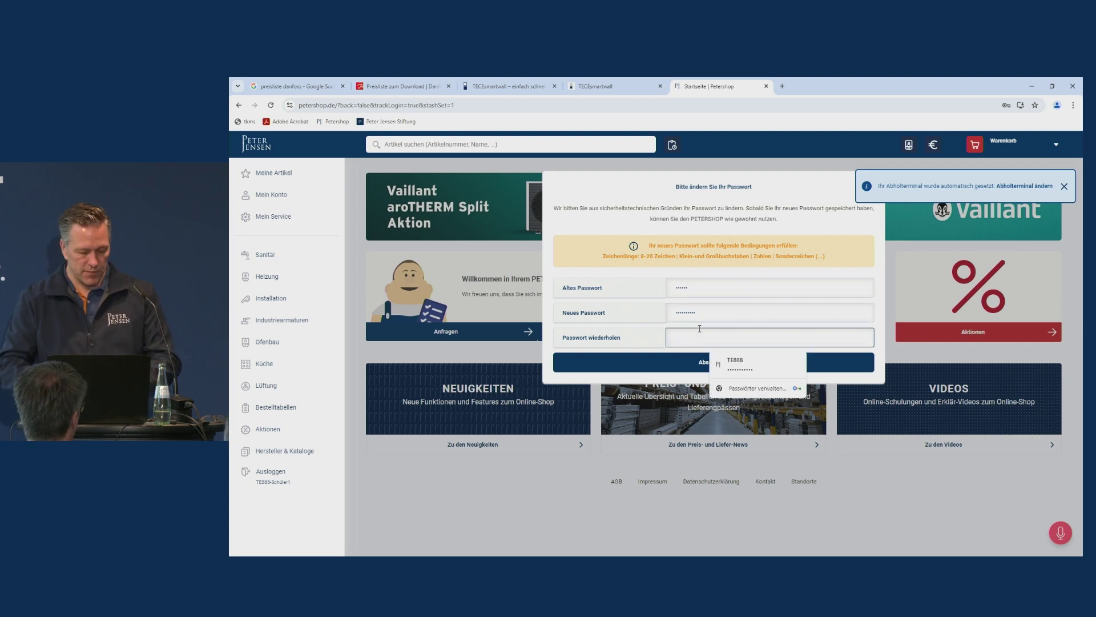
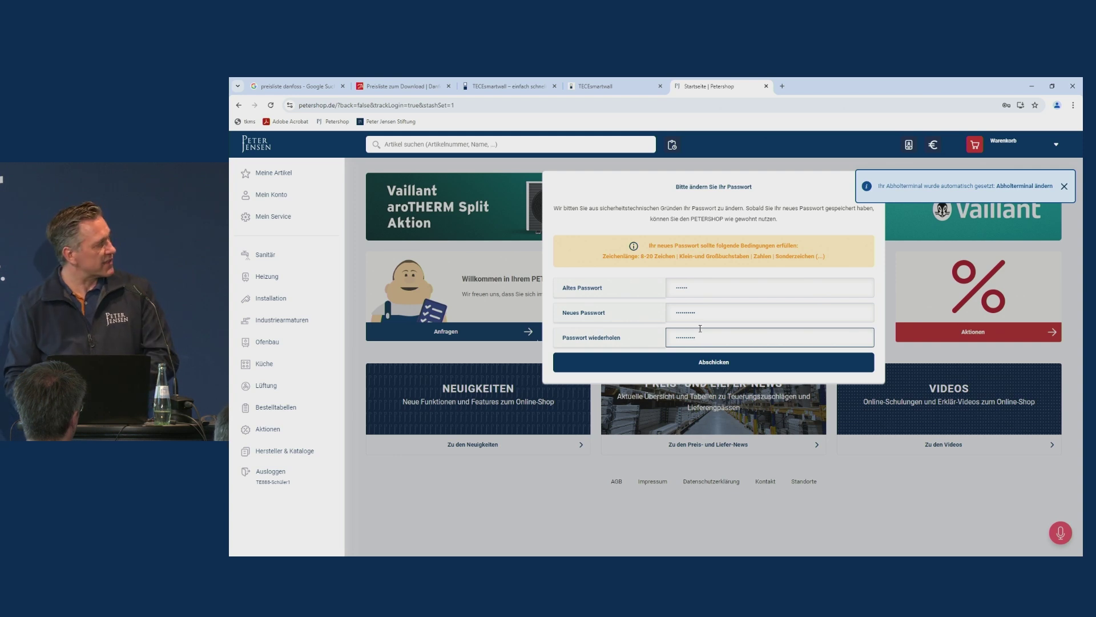
{"action": "left_click", "coordinate": [709, 369]}
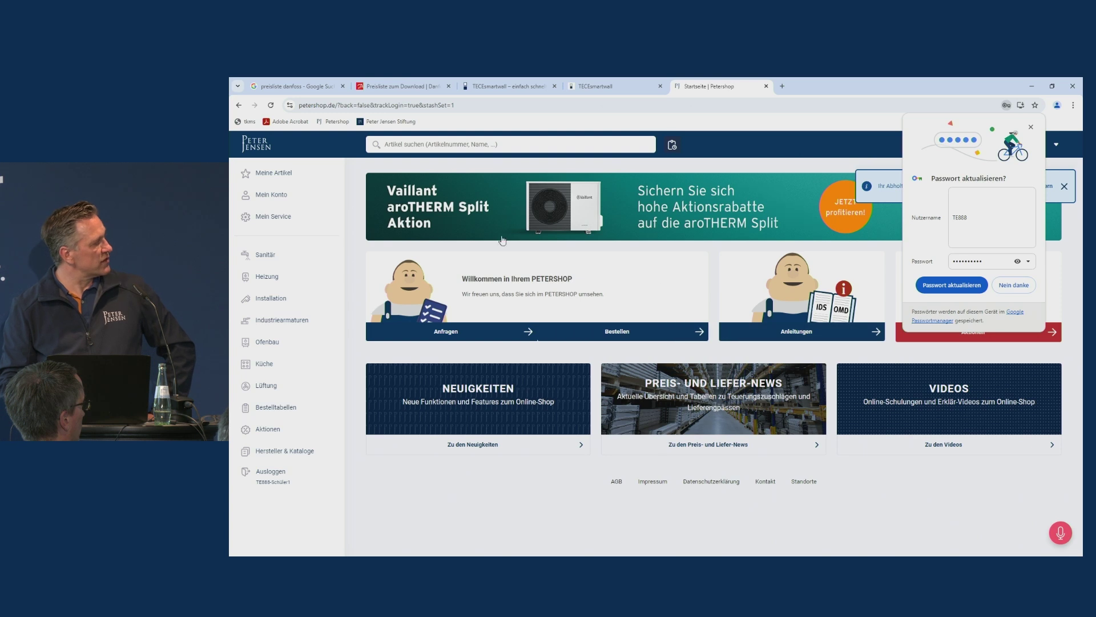
Search for 'eckventil' and add the first Eckventil Sanibel DN 15 result to the cart.
{"action": "left_click", "coordinate": [434, 148]}
{"action": "type", "text": "e"}
{"action": "type", "text": "cky"}
{"action": "type", "text": "entil"}
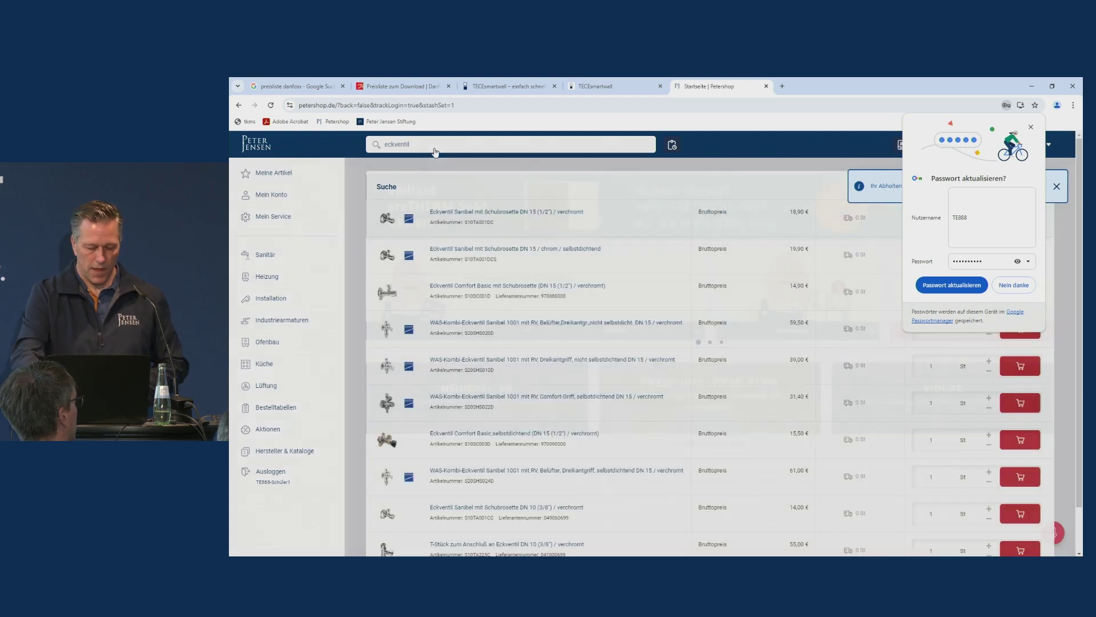
{"action": "key", "text": "Return"}
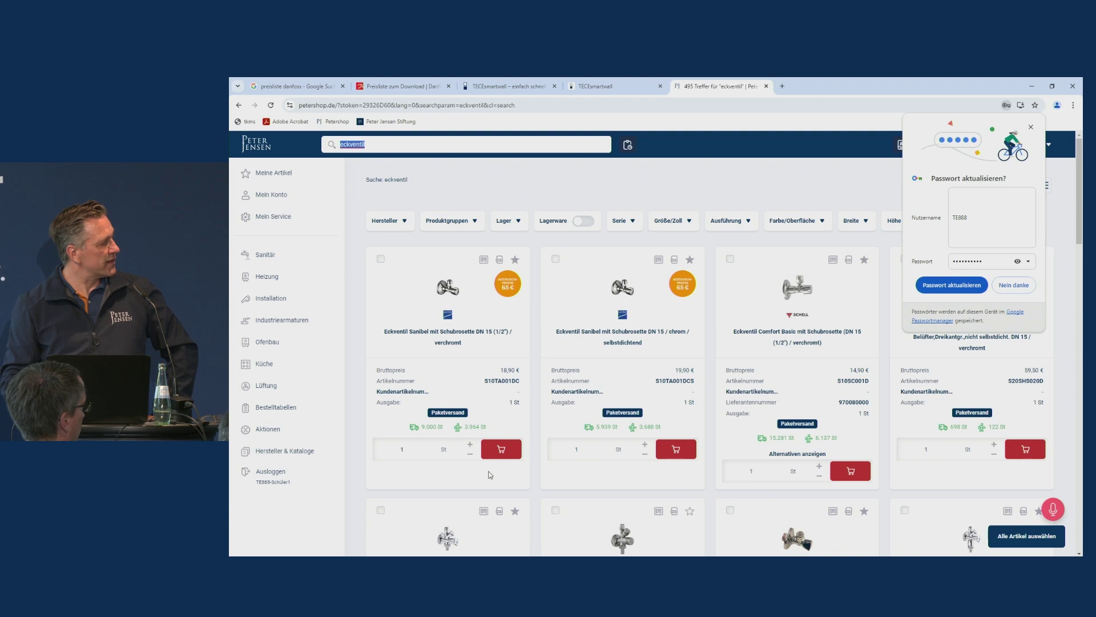
{"action": "left_click", "coordinate": [501, 450]}
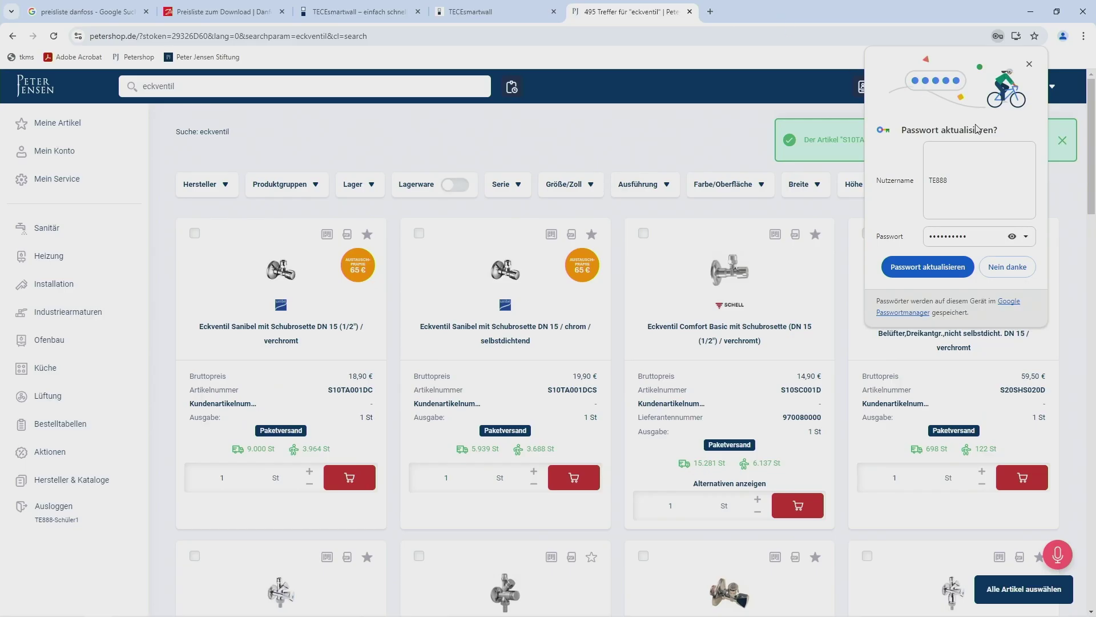
{"action": "left_click", "coordinate": [1031, 65]}
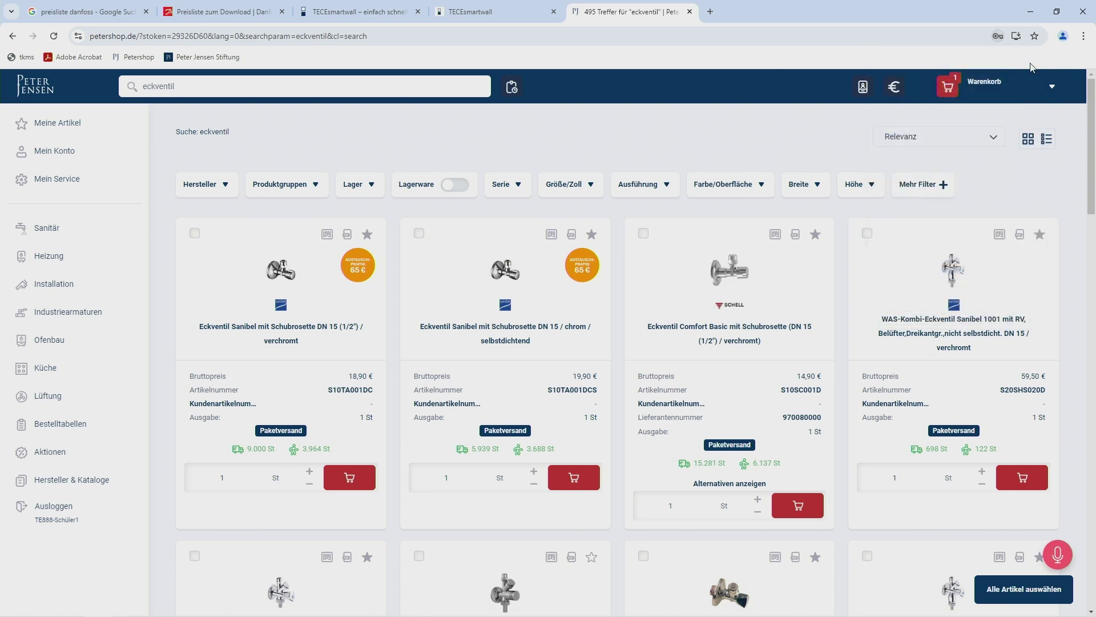
Open the Warenkorb and review its Optionen, Lieferart and Hinweise sections.
{"action": "left_click", "coordinate": [996, 84]}
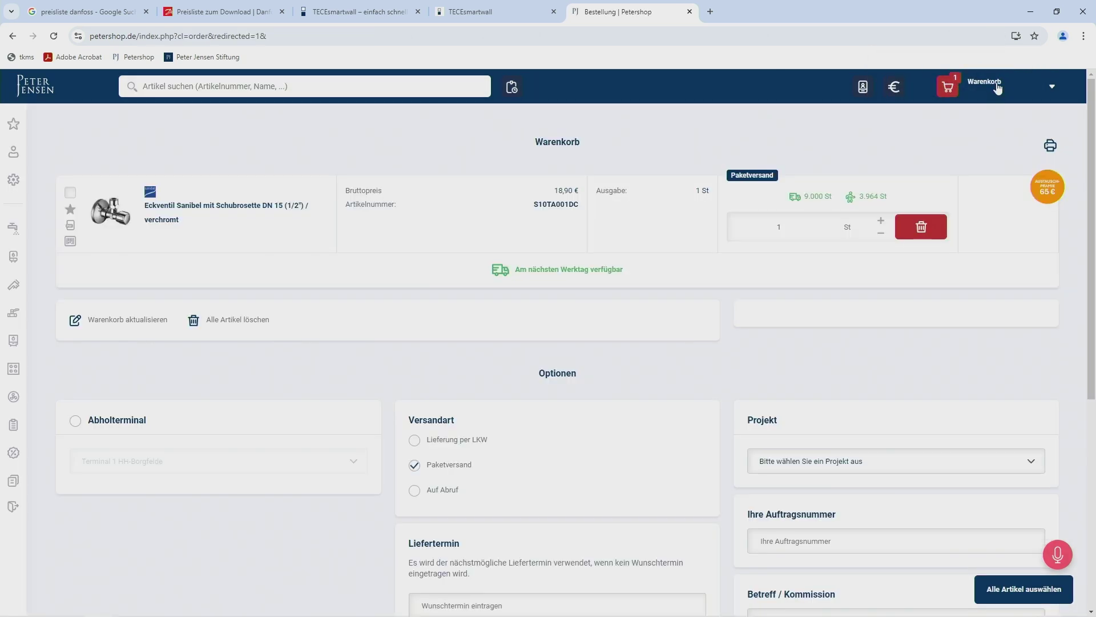
{"action": "scroll", "coordinate": [998, 89], "scroll_direction": "down", "scroll_amount": 5}
{"action": "scroll", "coordinate": [998, 91], "scroll_direction": "down", "scroll_amount": 2}
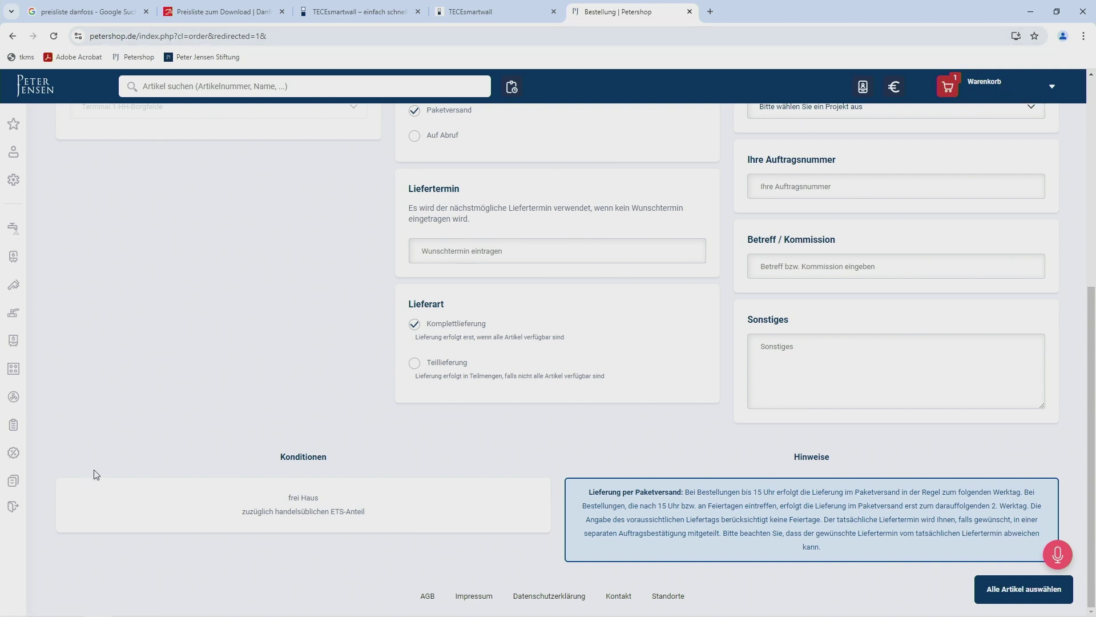
{"action": "mouse_move", "coordinate": [12, 479]}
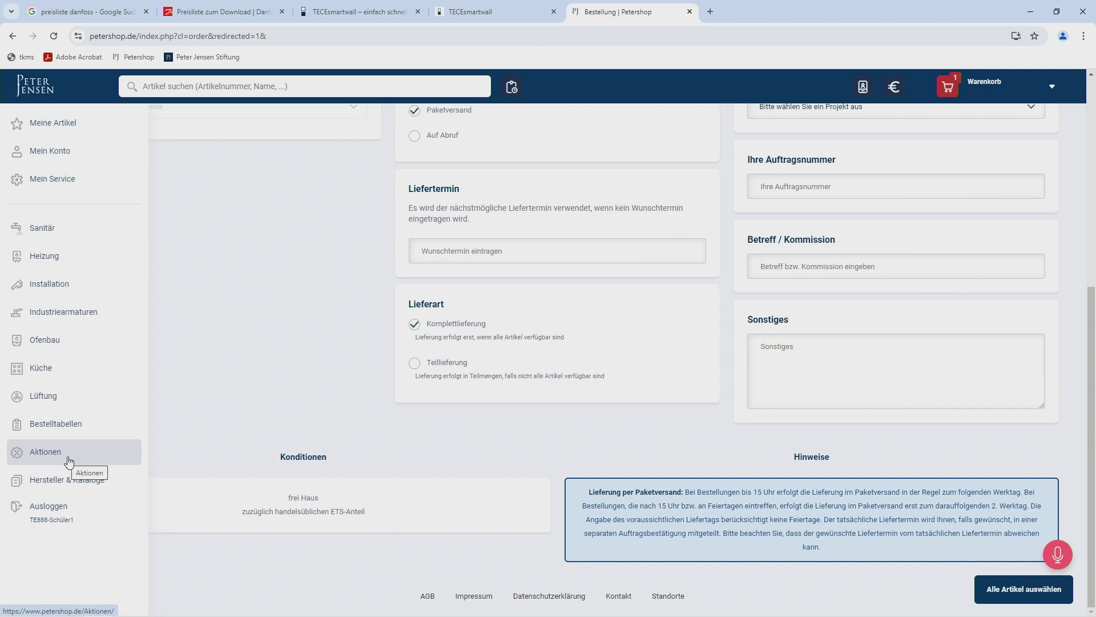
Go to Aktionen and open the Azubis und Gesellen list via Jetzt bestellen.
{"action": "left_click", "coordinate": [67, 462]}
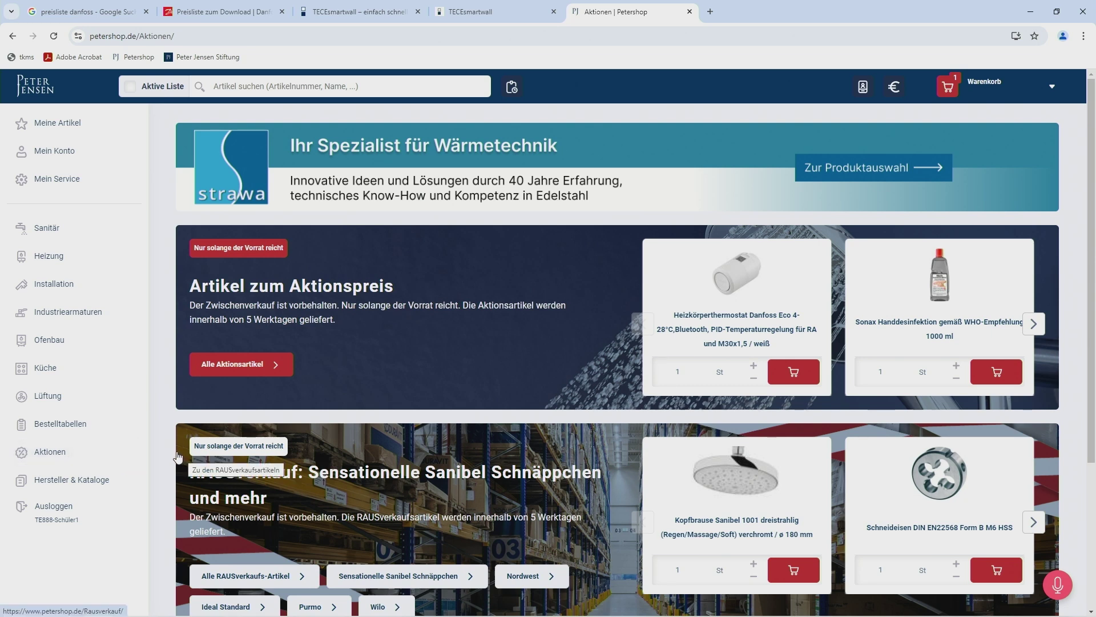
{"action": "scroll", "coordinate": [175, 454], "scroll_direction": "down", "scroll_amount": 2}
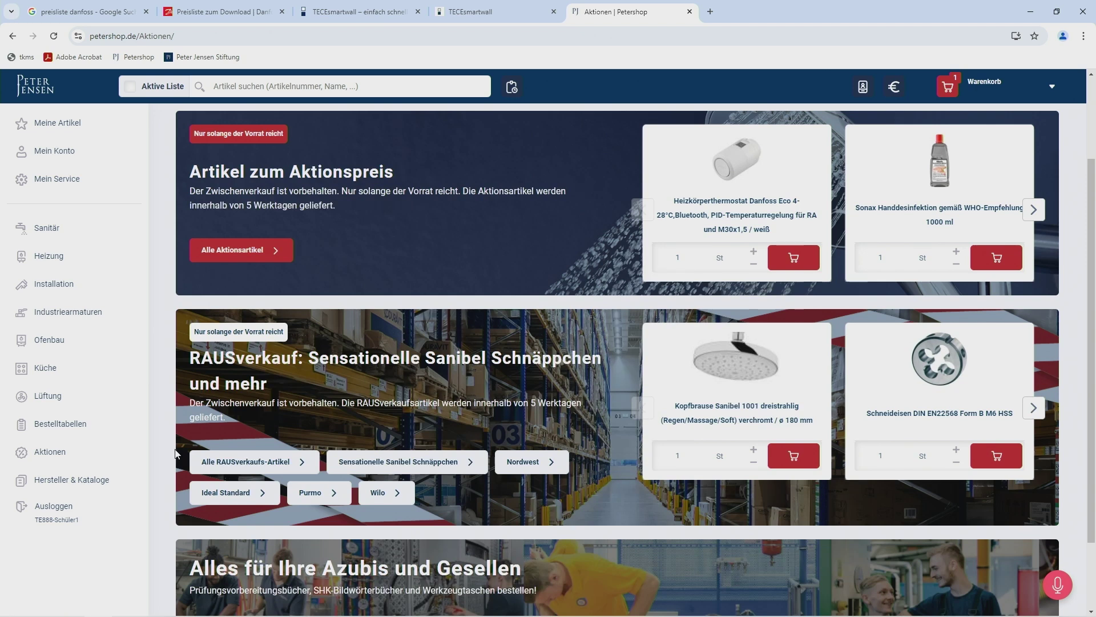
{"action": "scroll", "coordinate": [175, 451], "scroll_direction": "down", "scroll_amount": 2}
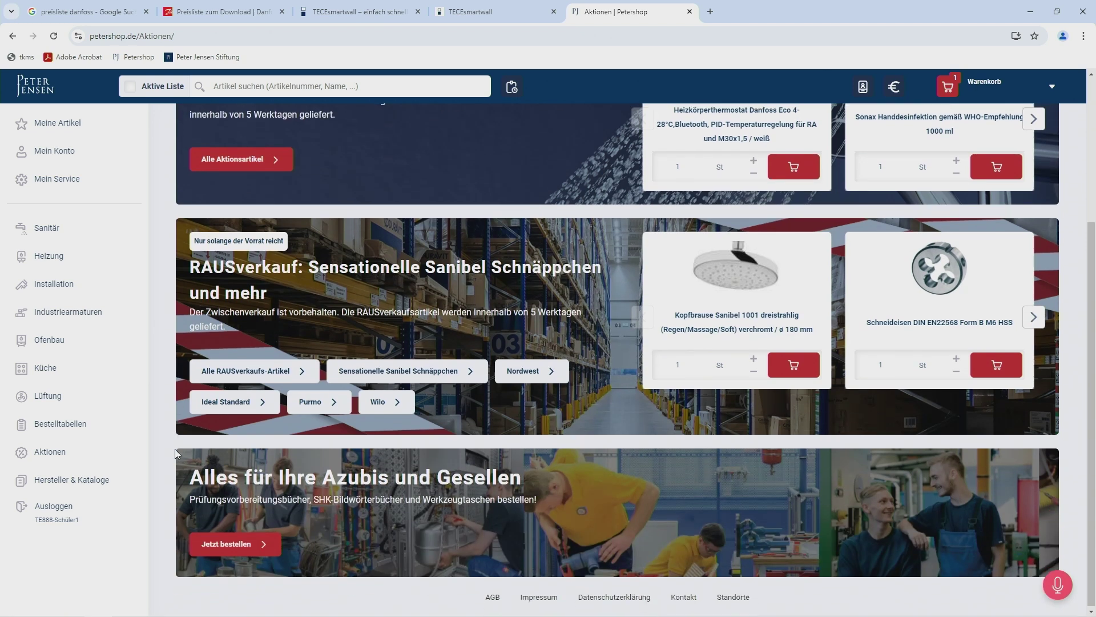
{"action": "left_click", "coordinate": [242, 544]}
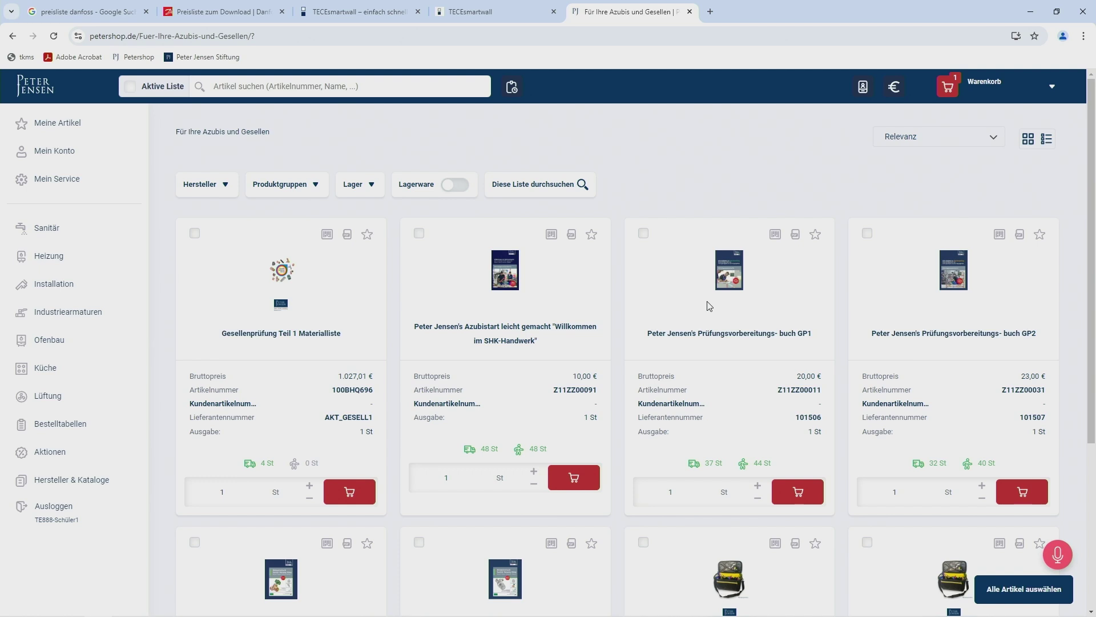
Open the Gesellenprüfung Teil 1 Materialliste product card from the Azubis und Gesellen list.
{"action": "scroll", "coordinate": [509, 334], "scroll_direction": "down", "scroll_amount": 1}
{"action": "scroll", "coordinate": [508, 334], "scroll_direction": "down", "scroll_amount": 1}
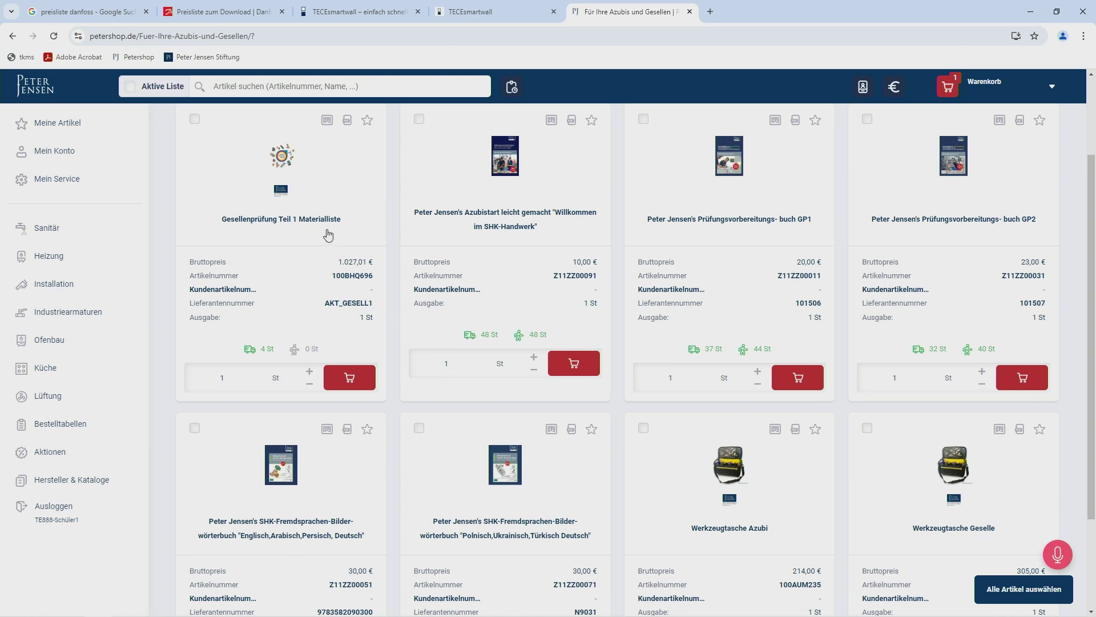
{"action": "left_click", "coordinate": [360, 262]}
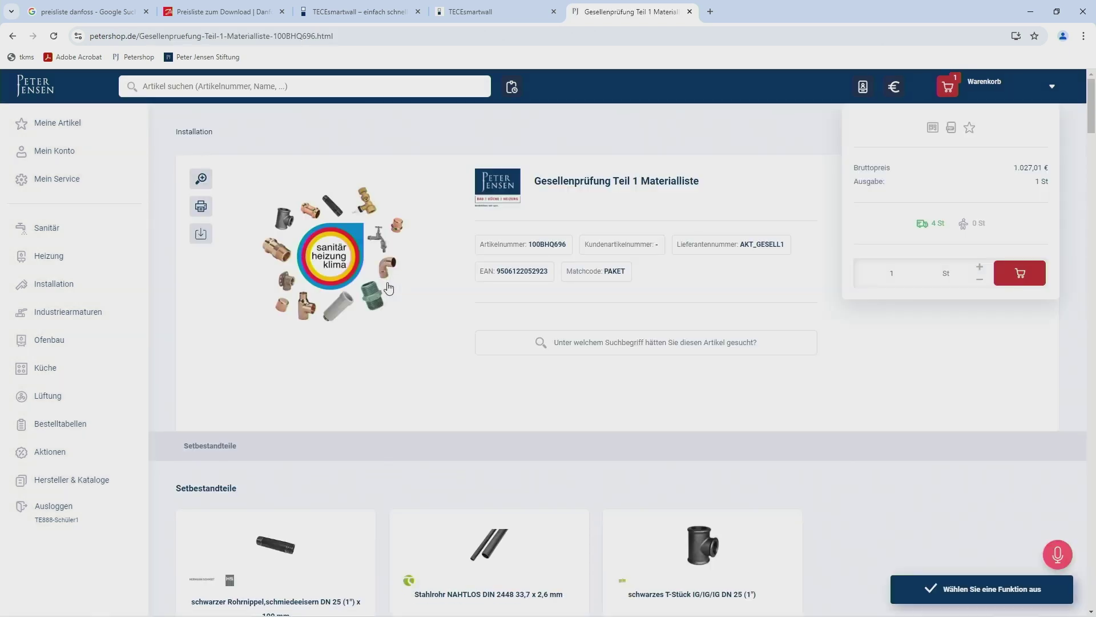
Zoom the set's product image, scroll through the Setbestandteile components, then return to the top.
{"action": "left_click", "coordinate": [389, 287]}
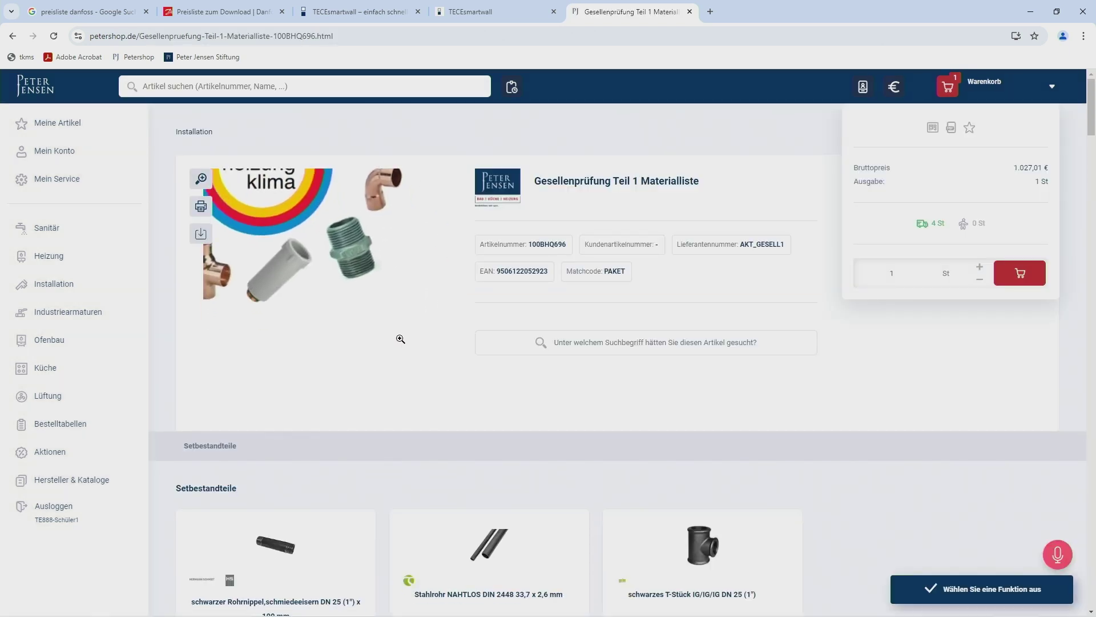
{"action": "scroll", "coordinate": [400, 338], "scroll_direction": "down", "scroll_amount": 7}
{"action": "scroll", "coordinate": [400, 343], "scroll_direction": "down", "scroll_amount": 8}
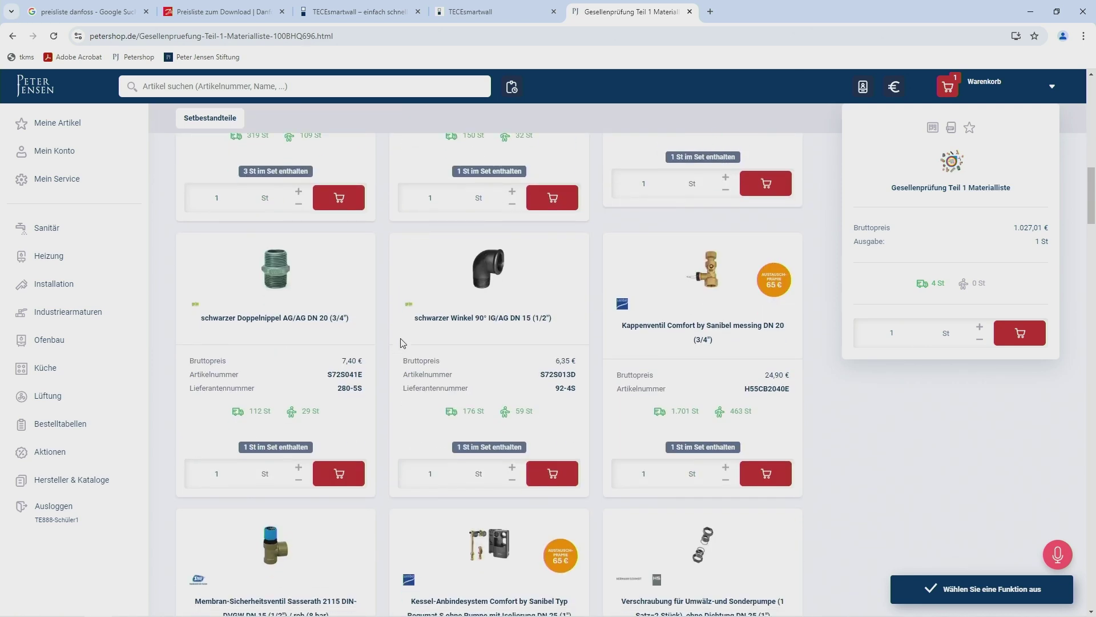
{"action": "scroll", "coordinate": [400, 342], "scroll_direction": "up", "scroll_amount": 15}
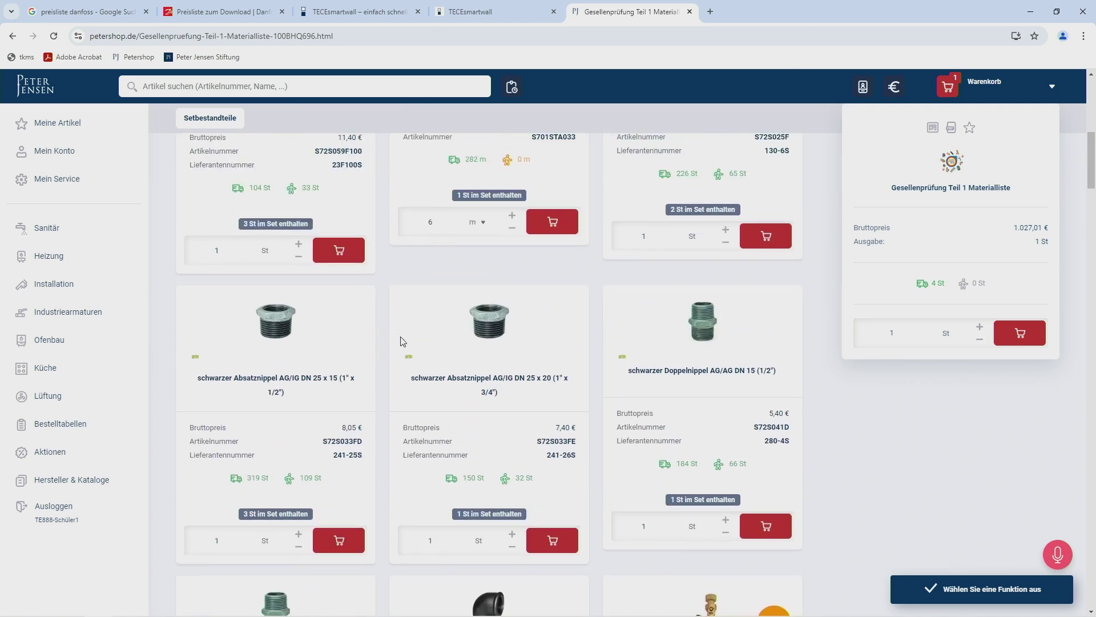
{"action": "scroll", "coordinate": [402, 340], "scroll_direction": "up", "scroll_amount": 4}
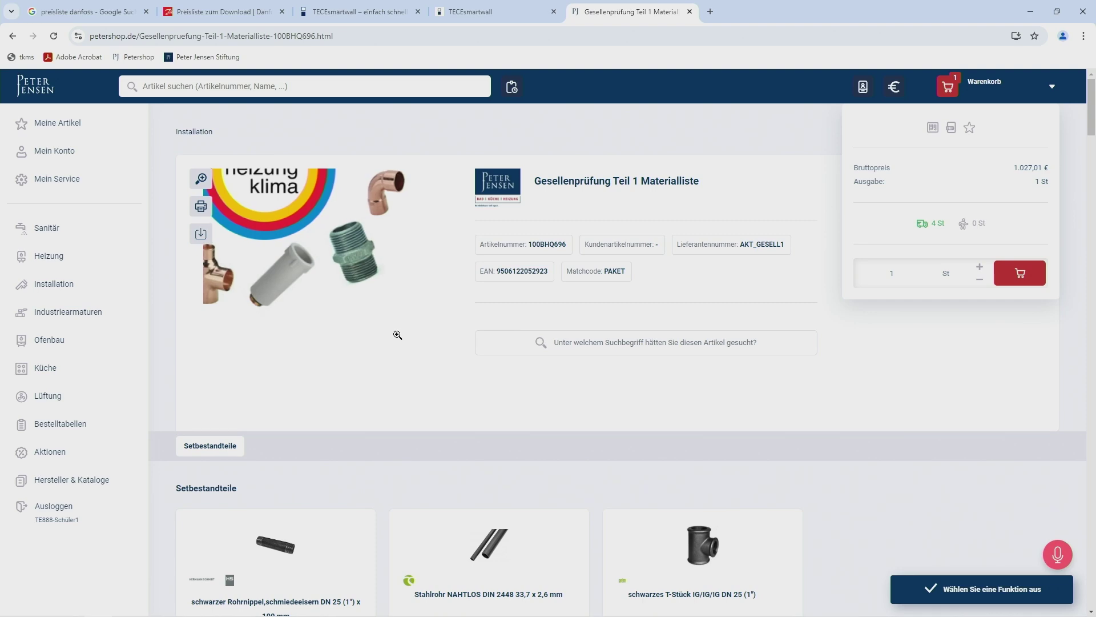